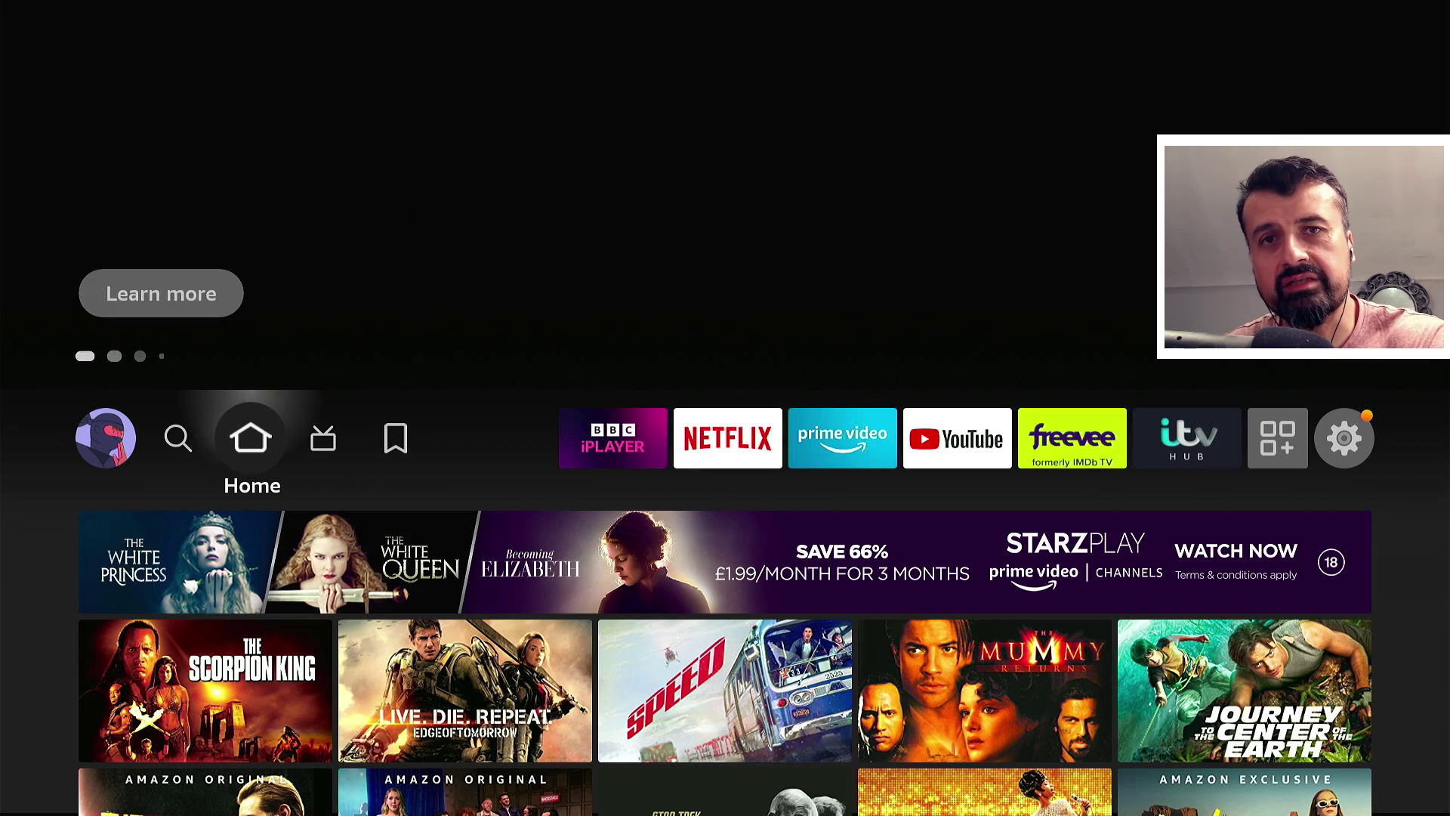
key(Right)
key(Right)
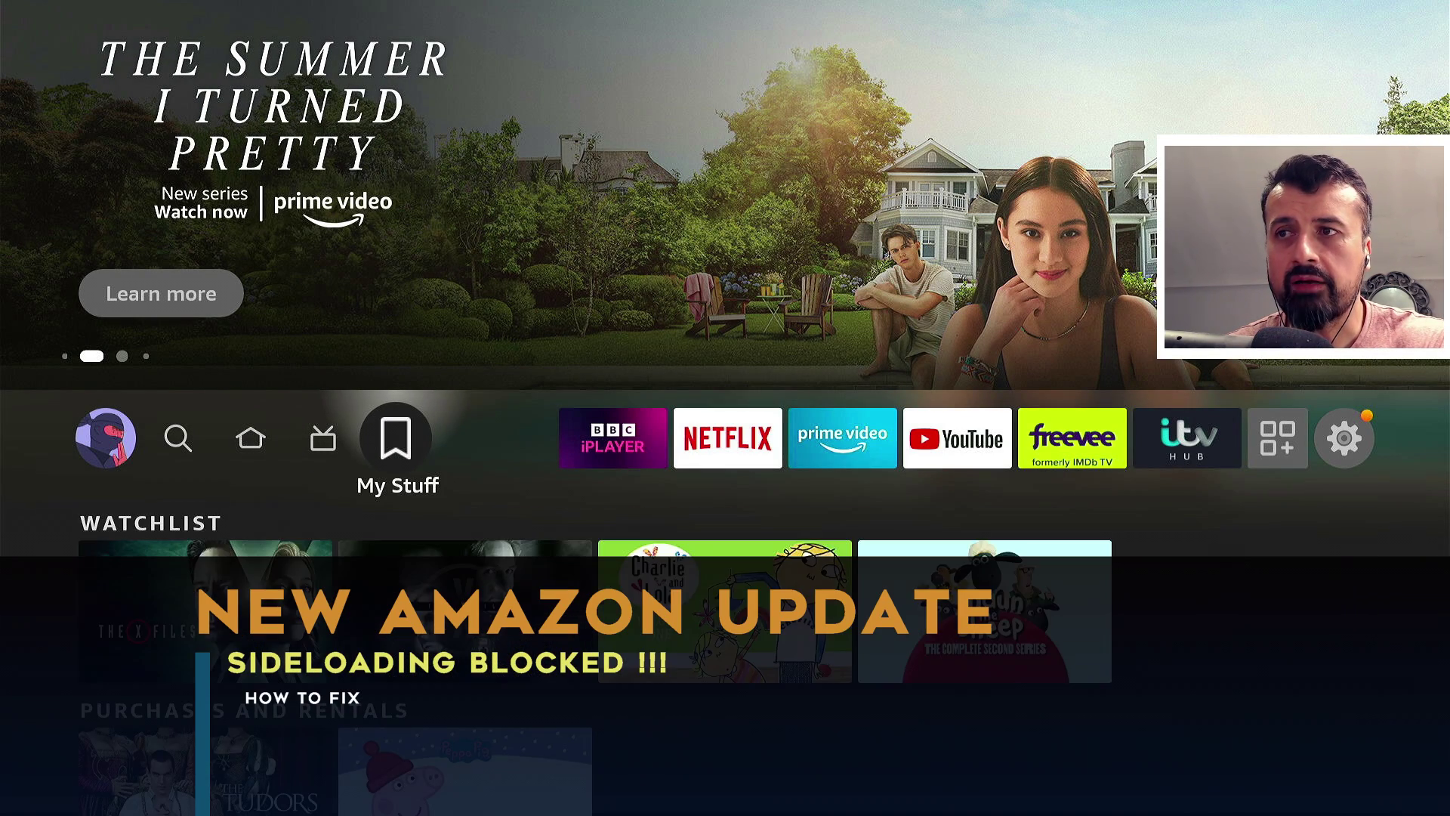
key(Left)
key(Left)
key(Left)
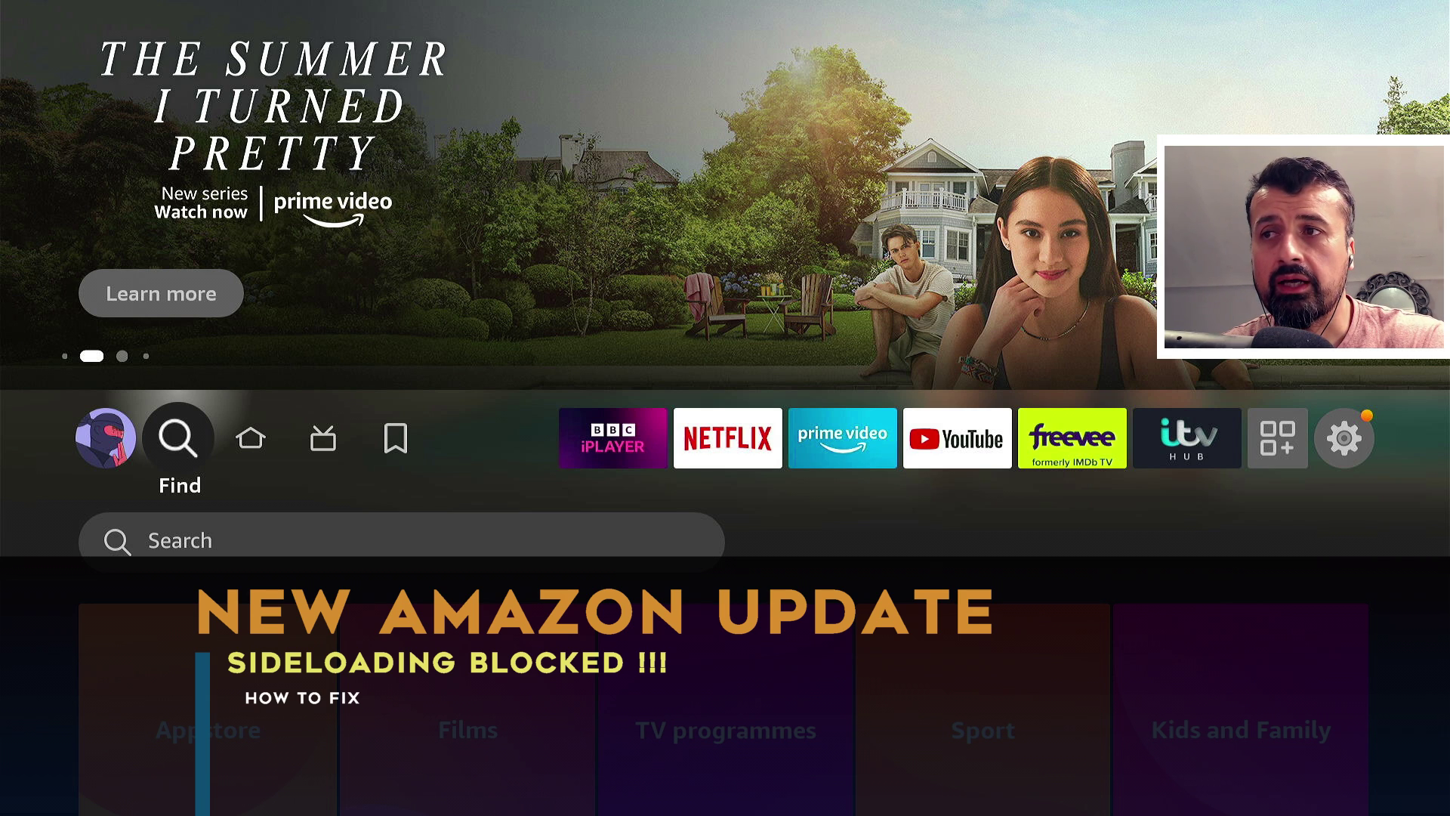
Step: Go from the home screen to the settings and open My Fire TV
key(Right)
key(Right)
key(Right)
key(Right)
key(Right)
key(Right)
key(Right)
key(Right)
key(Right)
key(Right)
key(Right)
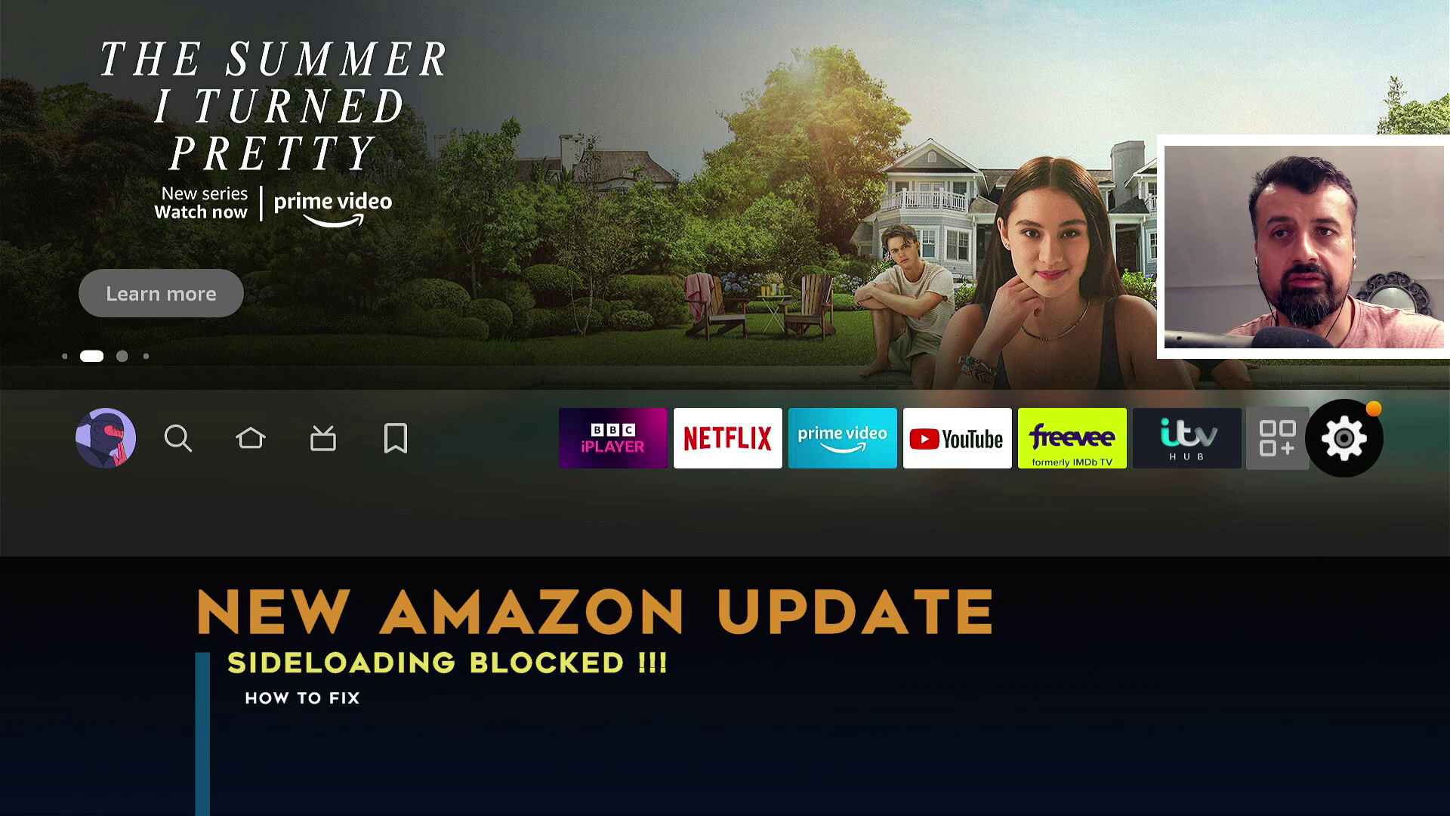
key(Down)
key(Down)
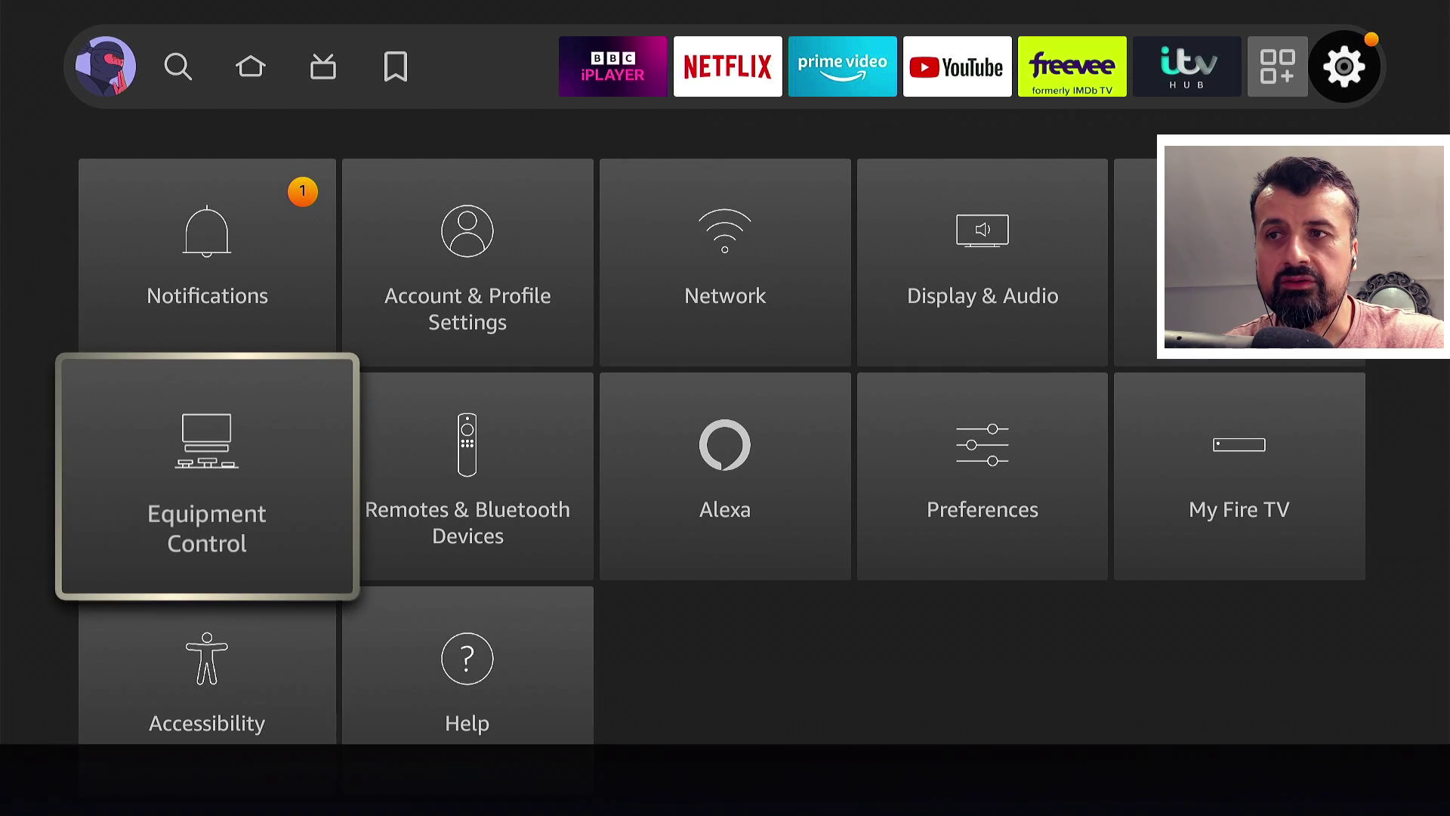
key(Right)
key(Right)
key(Right)
key(Right)
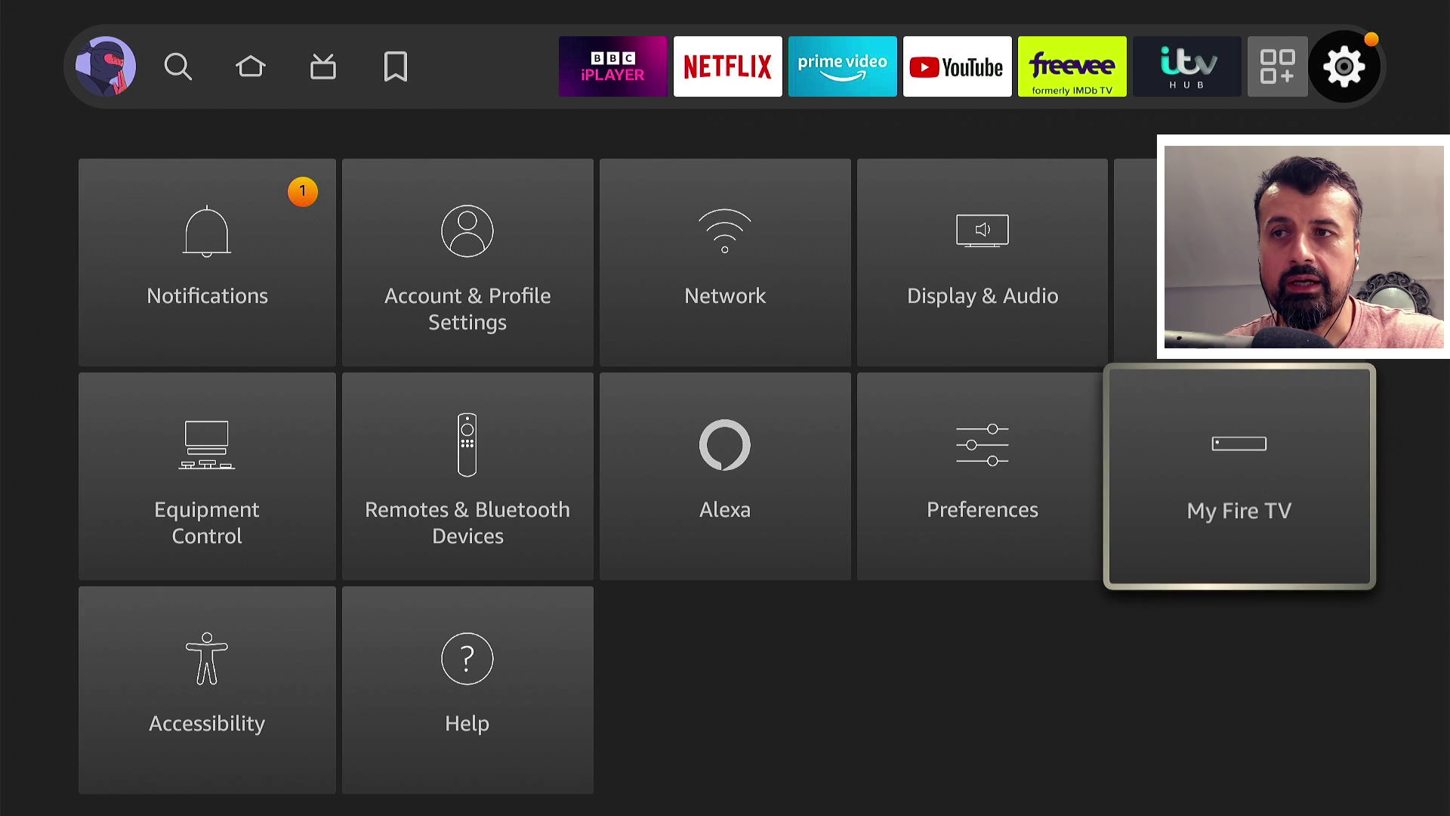
key(Return)
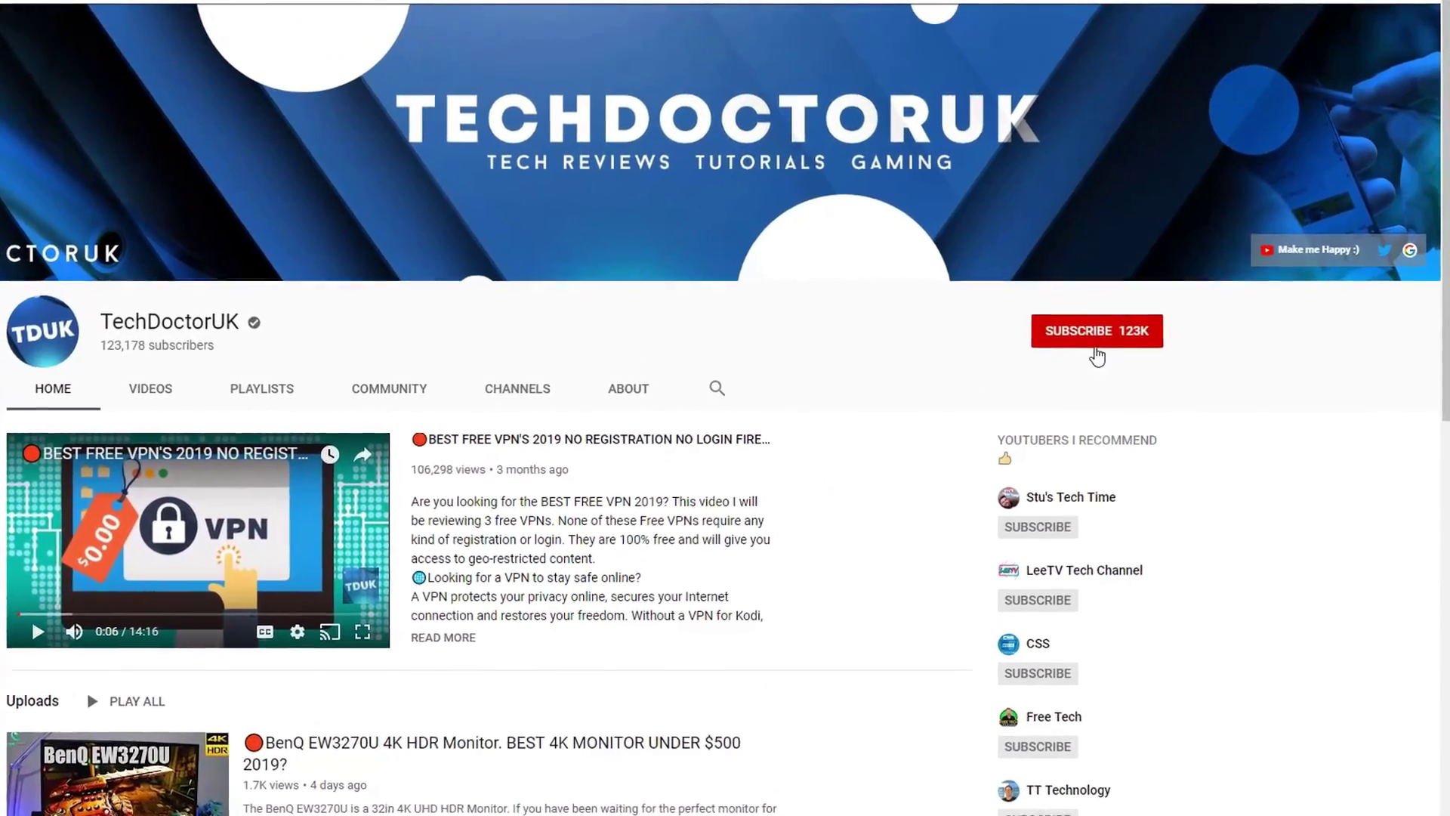
Step: Subscribe to the TechDoctorUK channel on YouTube and turn on its notifications
click(1145, 314)
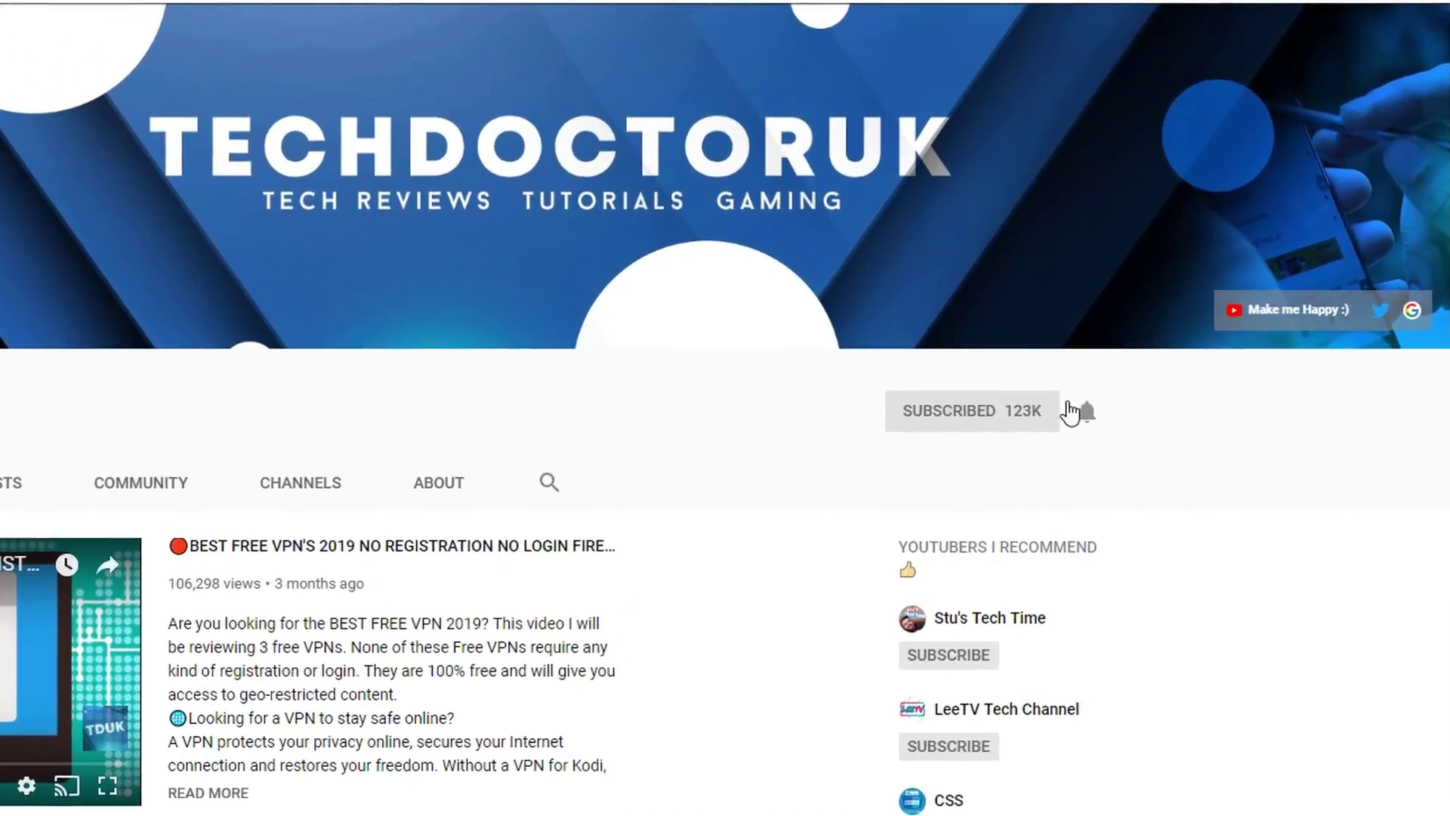
click(1065, 444)
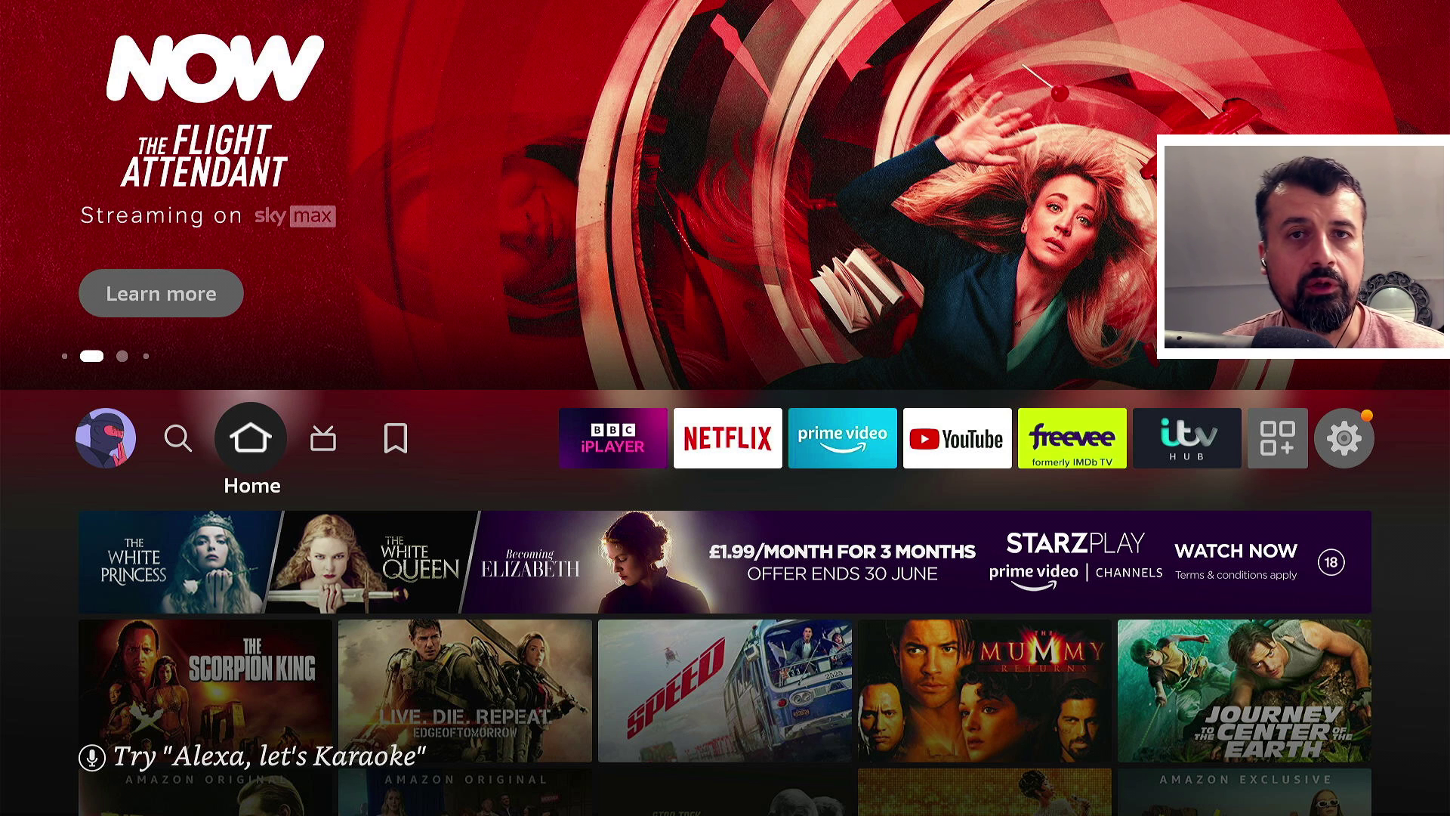
Step: Open the My Fire TV settings from the home screen
key(Left)
key(Left)
key(Left)
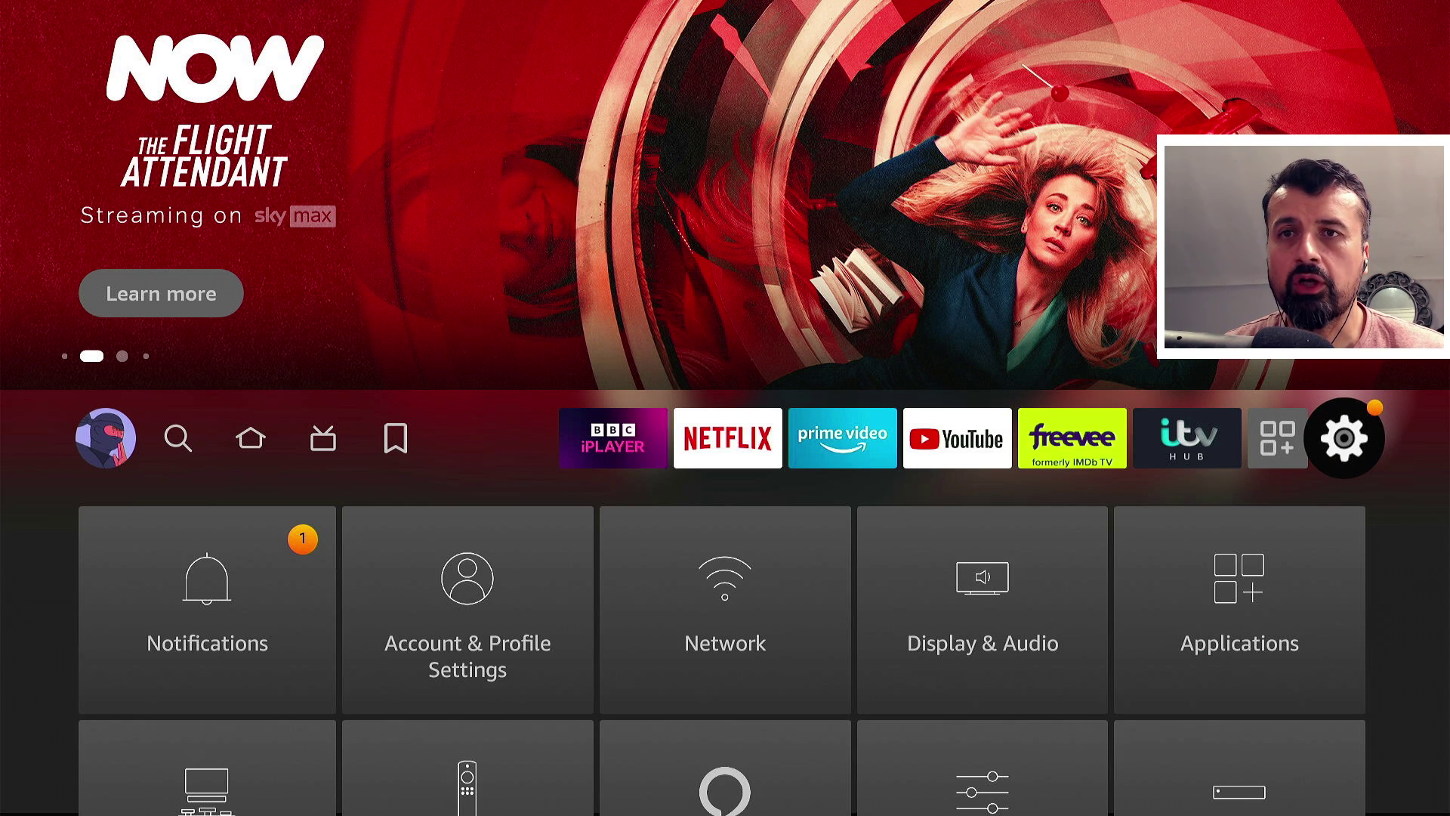
key(Down)
key(Right)
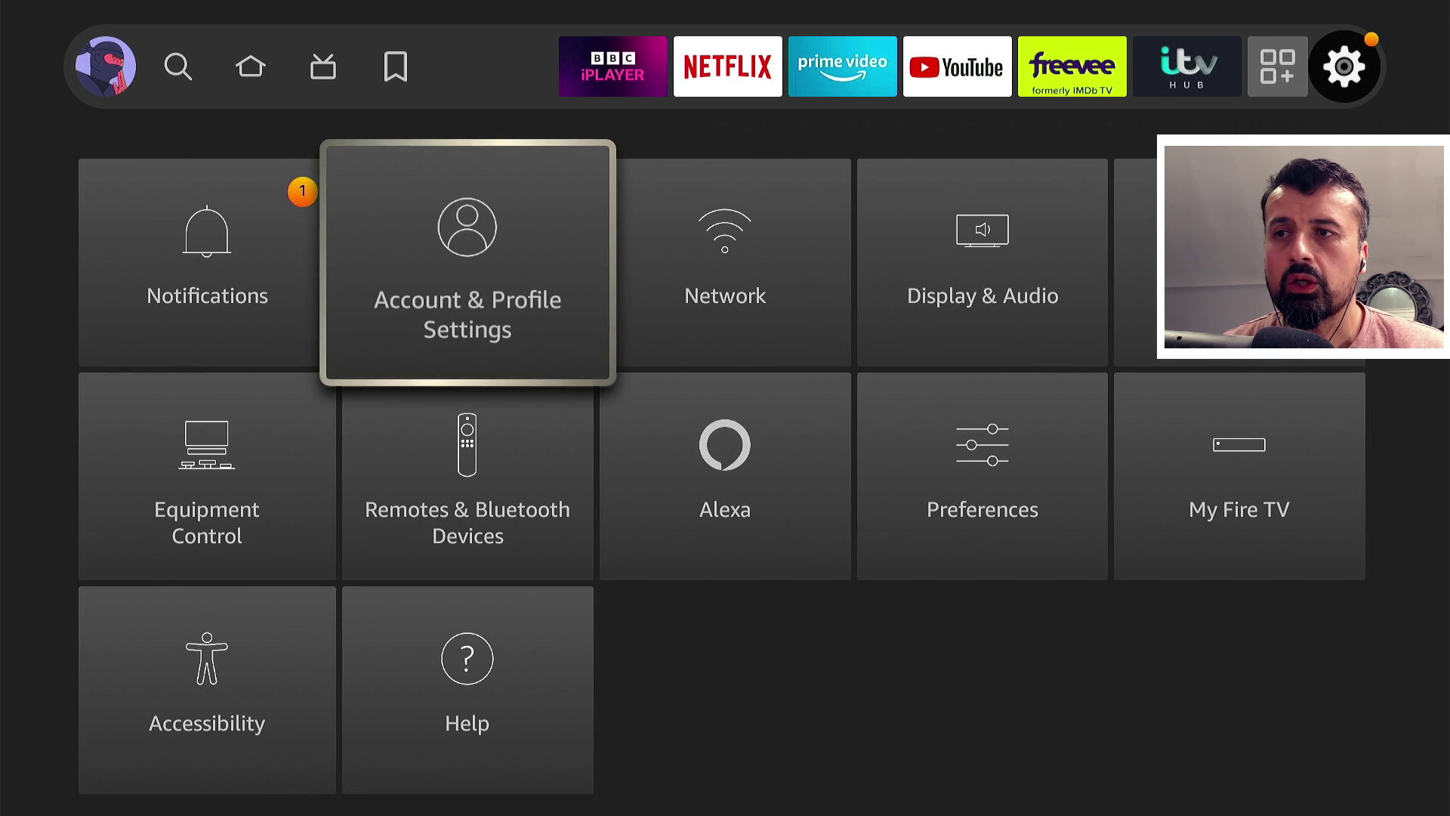
key(Down)
key(Right)
key(Right)
key(Right)
key(Return)
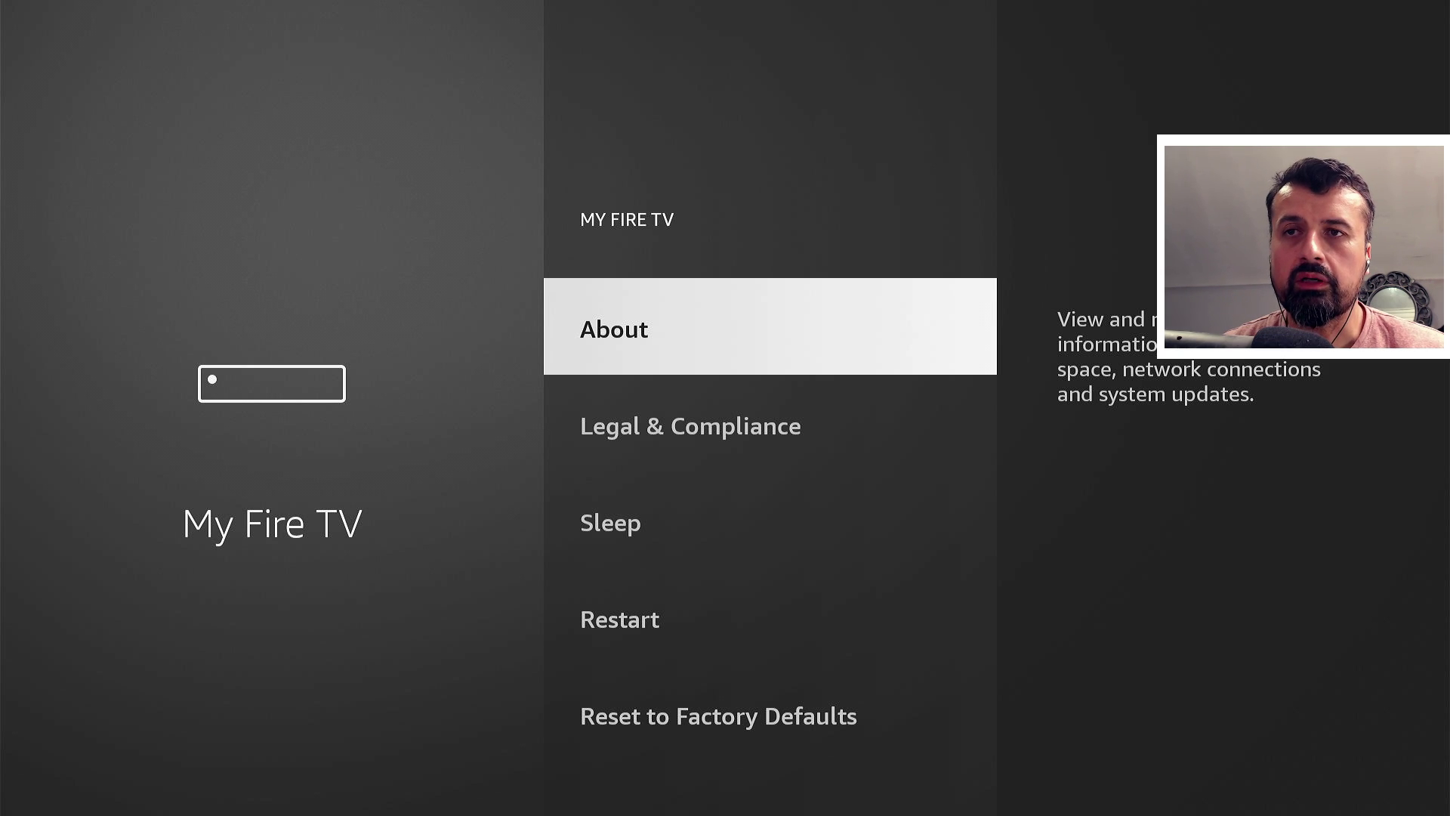
Step: Check the About information, including the software version and the Install Update entry, and return to the My Fire TV options
key(Return)
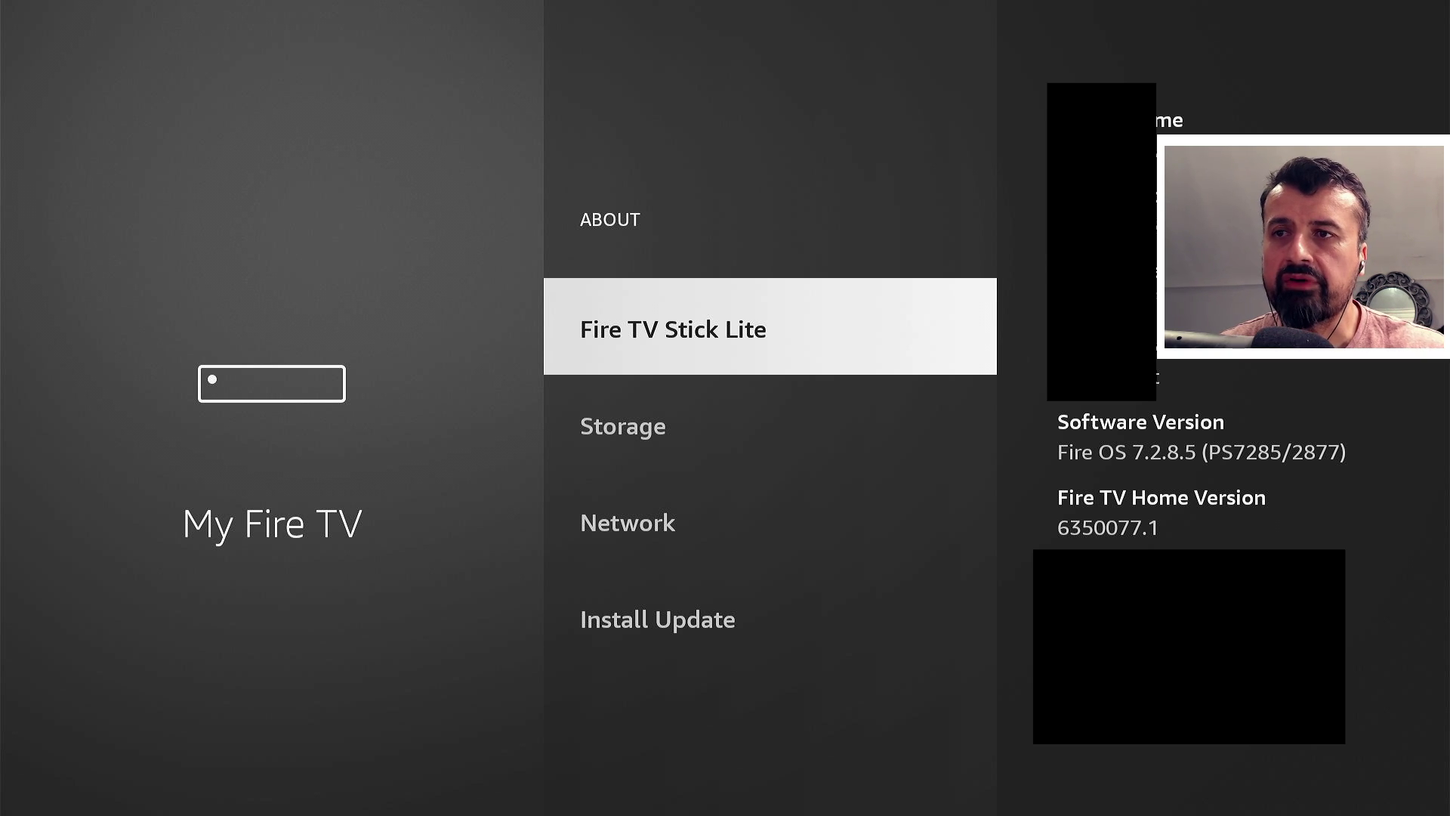
key(Down)
key(Down)
key(Down)
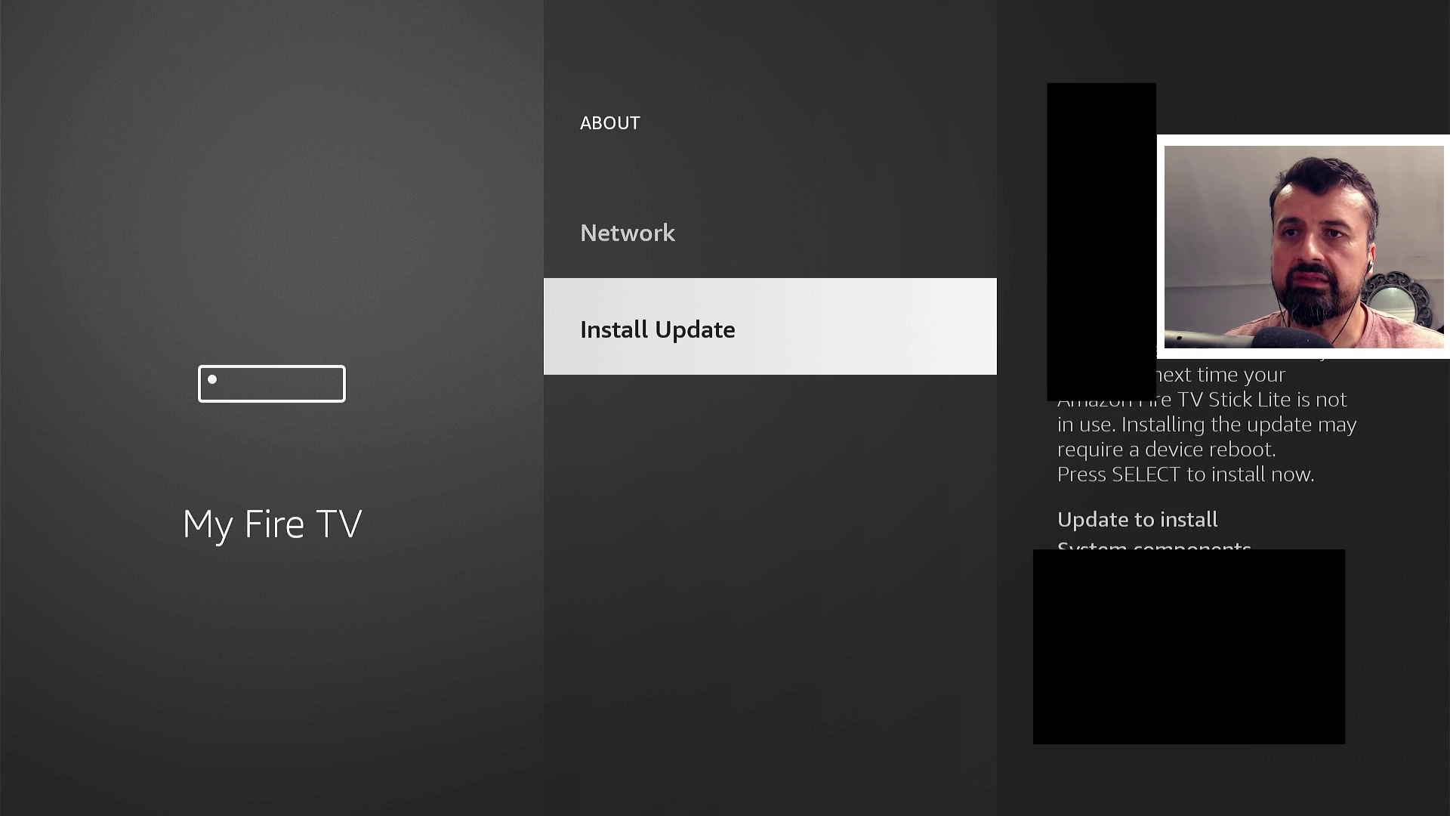
key(Up)
key(Up)
key(Up)
key(Escape)
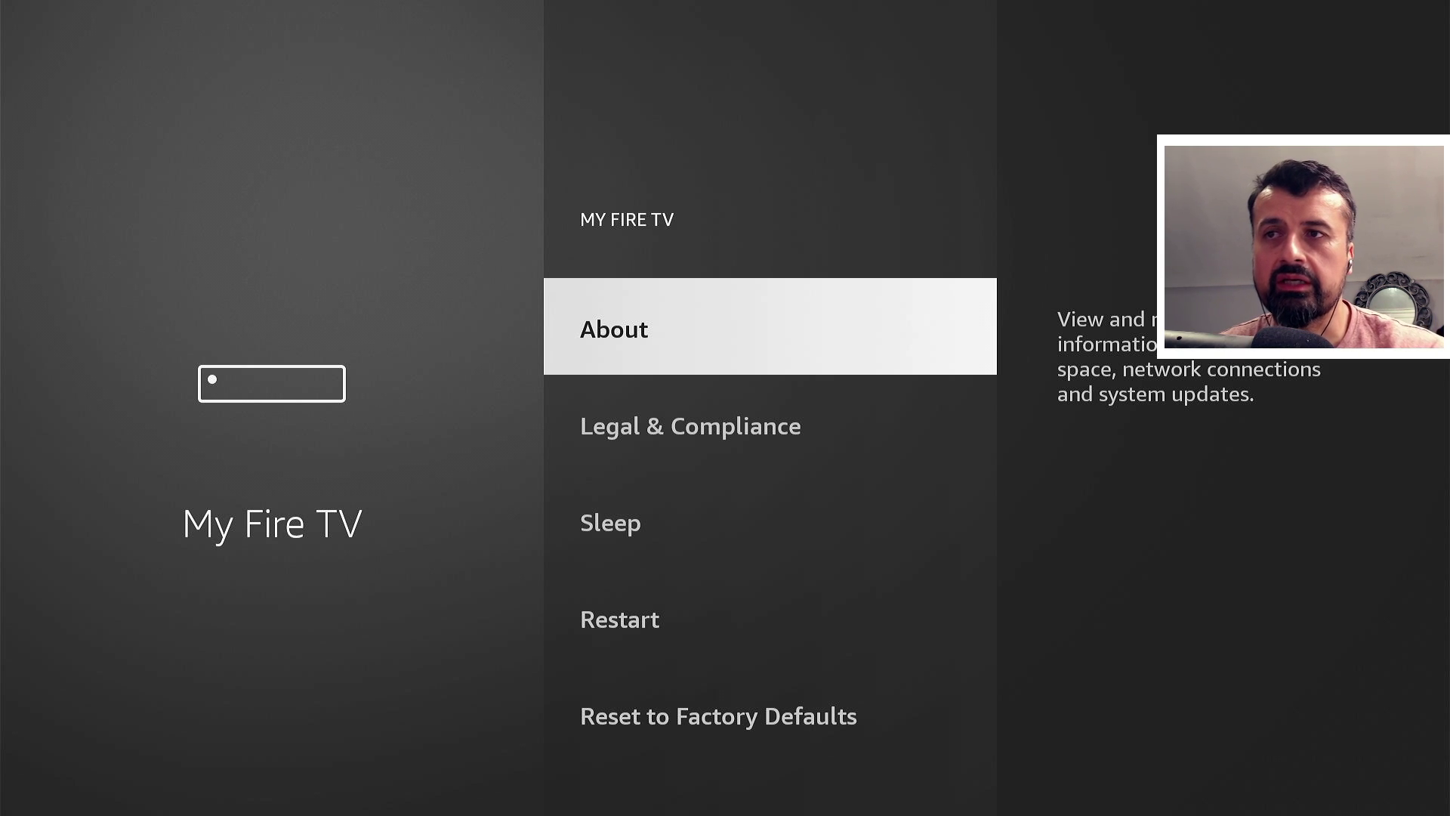
Step: Look through the My Fire TV options for a Developer Options entry
key(Down)
key(Down)
key(Down)
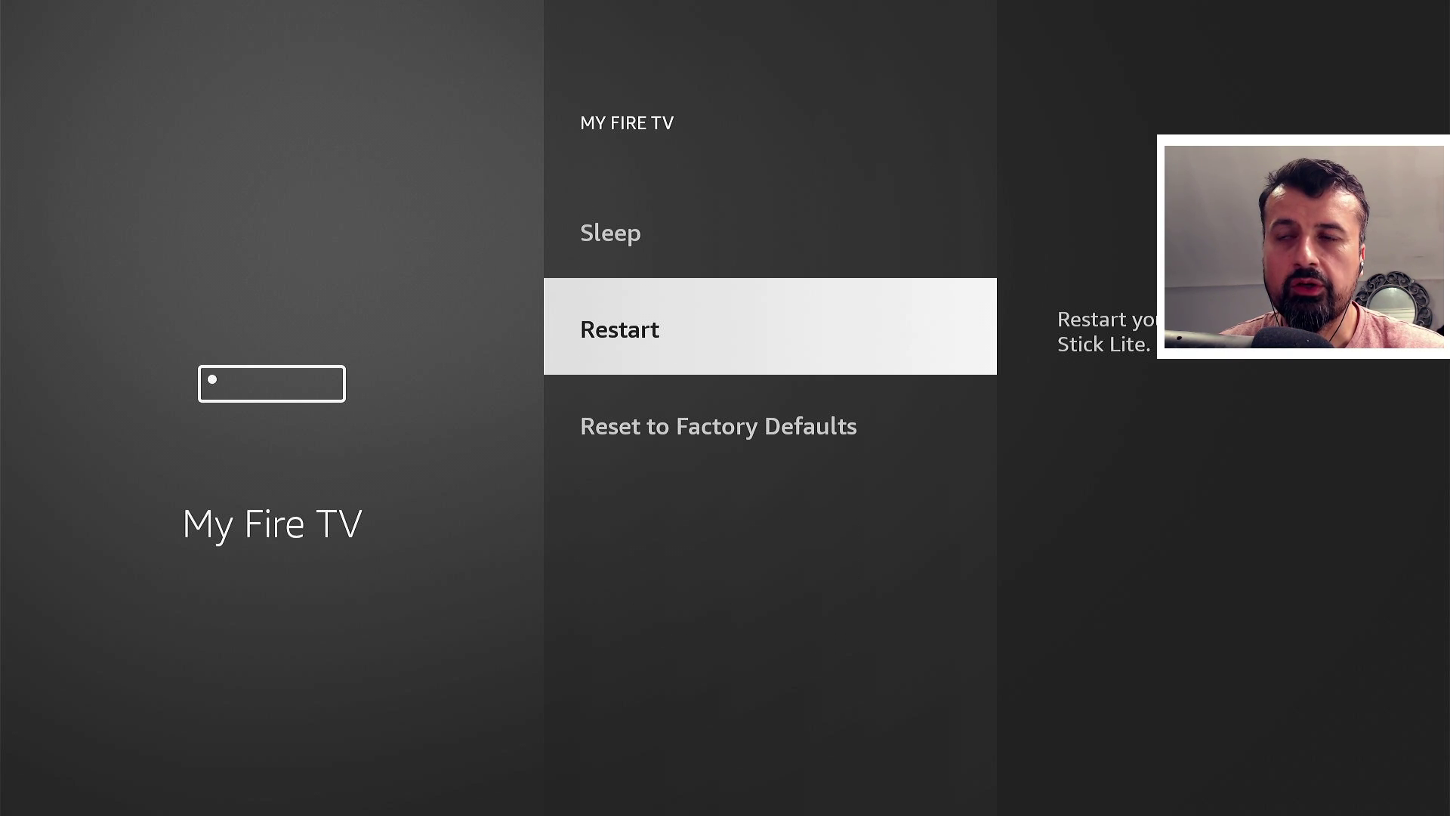
key(Up)
key(Up)
key(Up)
Step: Unlock Developer Options by repeatedly selecting Fire TV Stick Lite in About, and return to the My Fire TV options
key(Return)
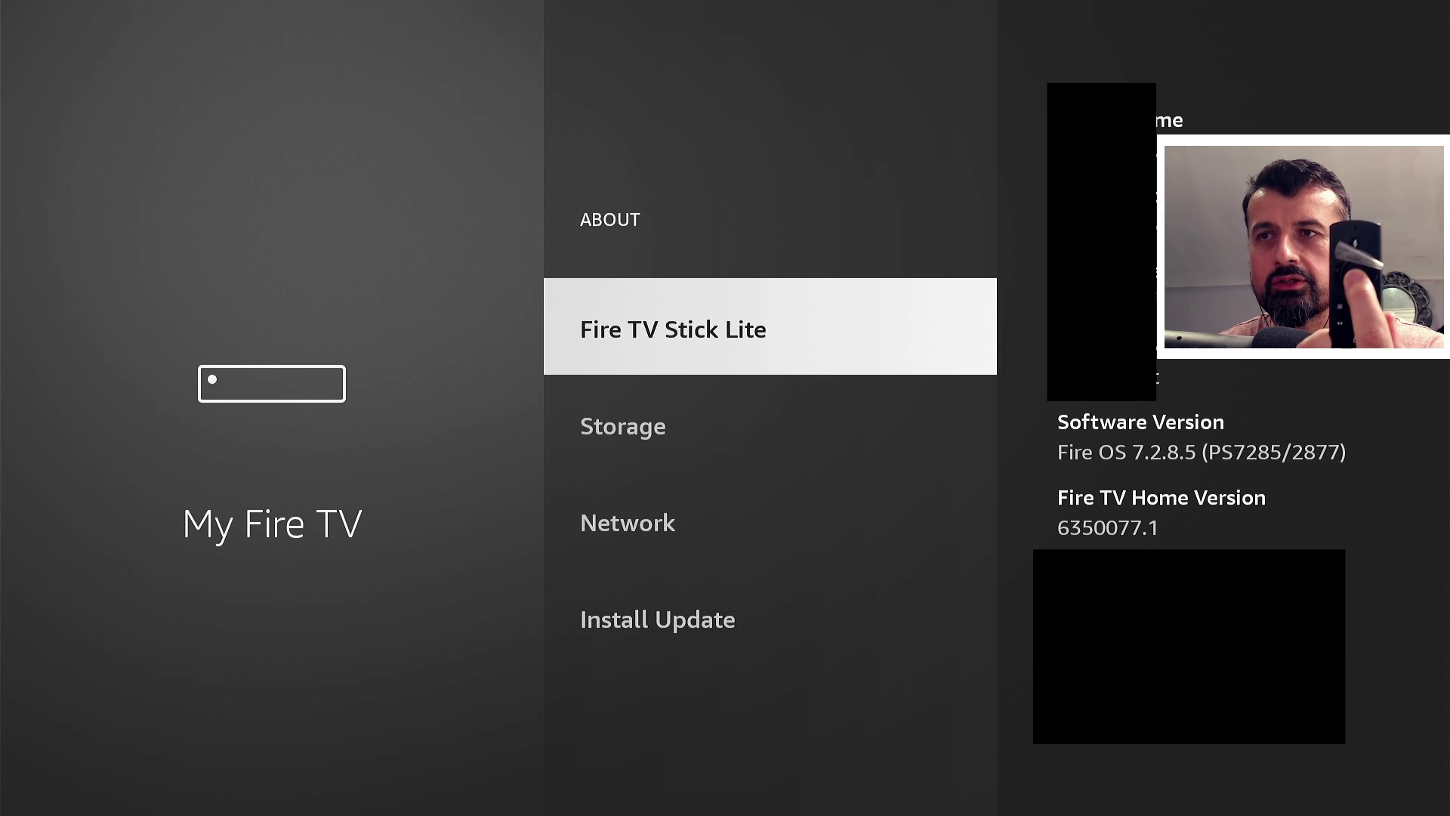
key(Return)
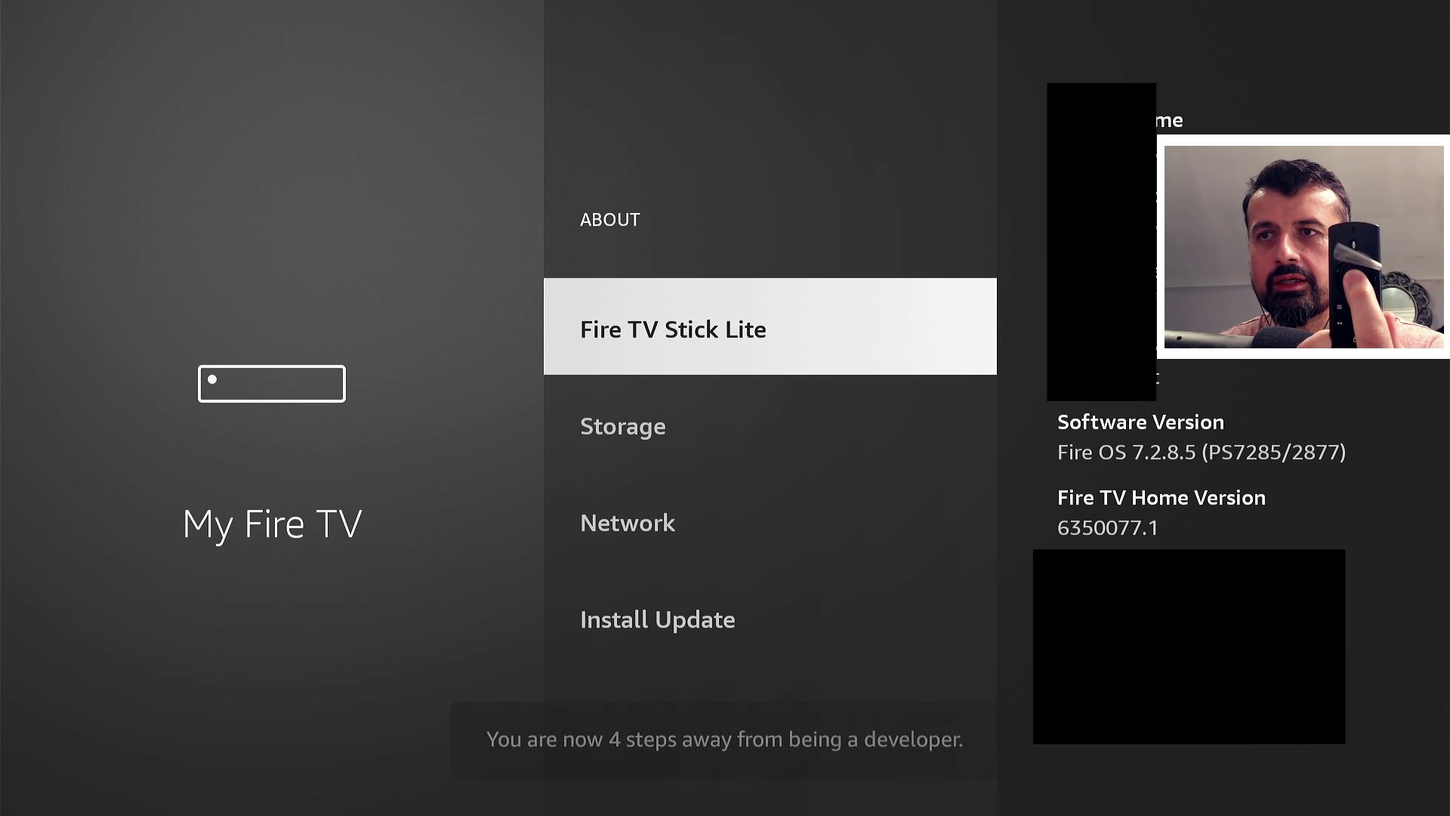
key(Return)
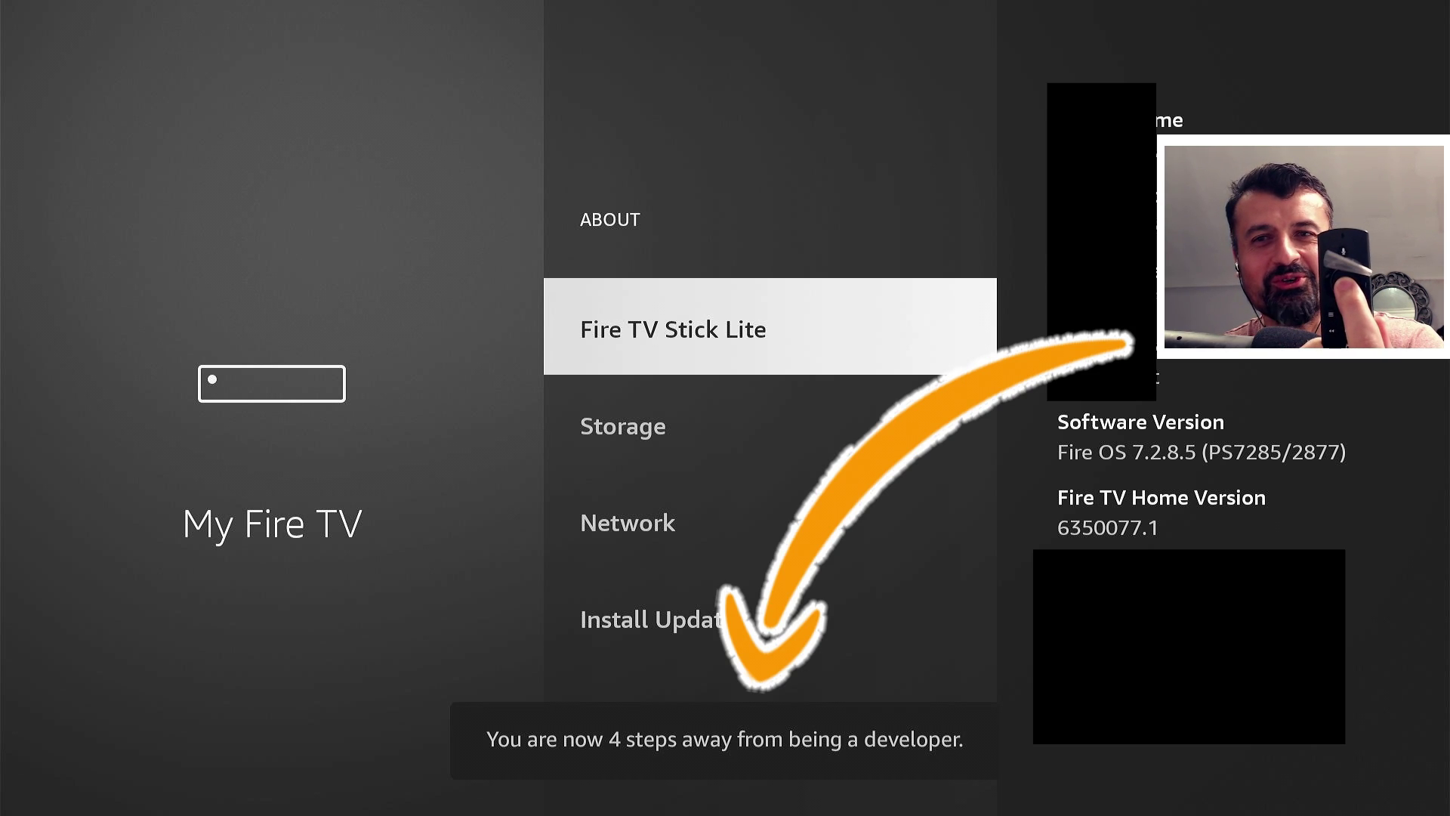
key(Return)
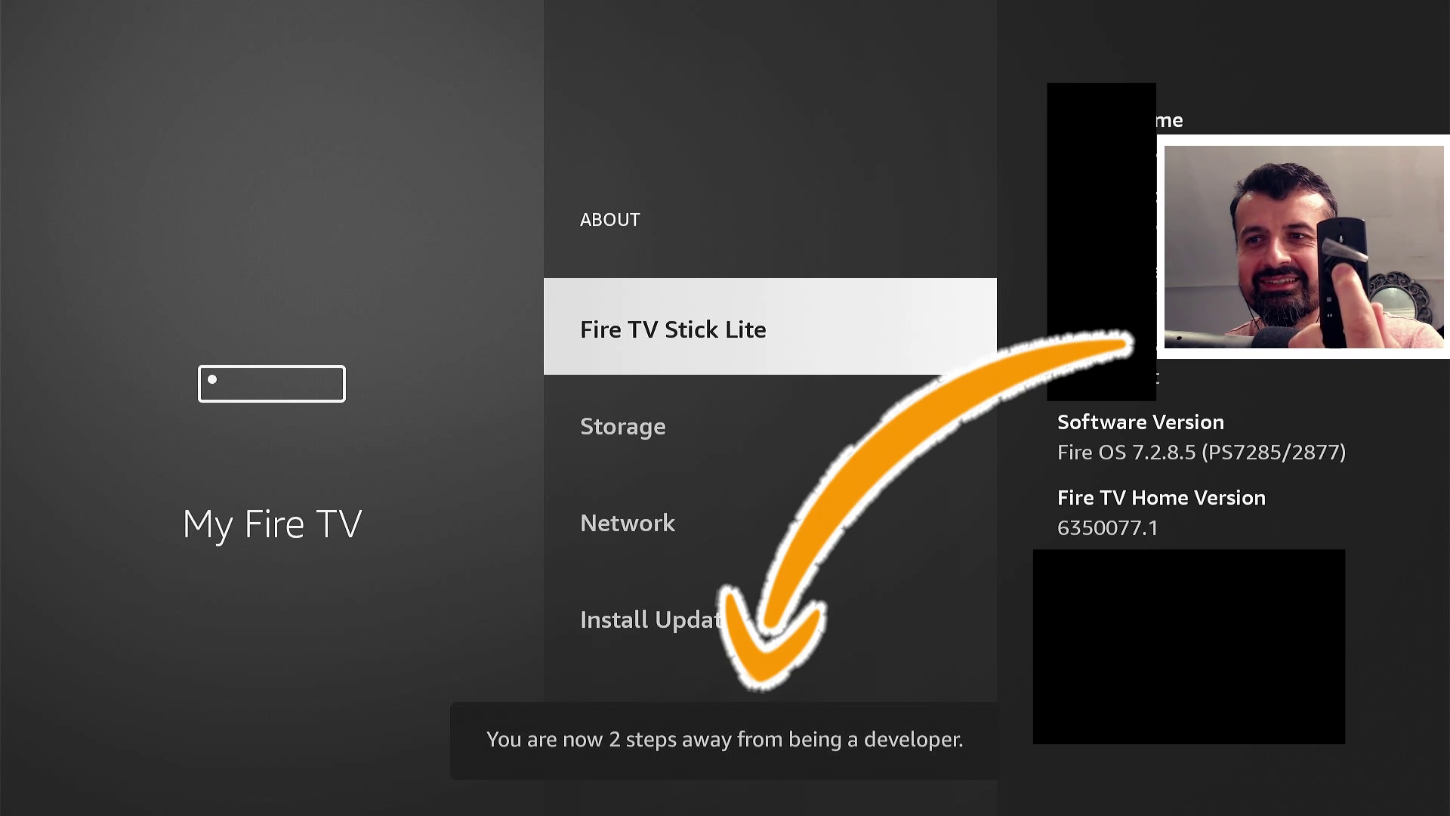
key(Return)
key(Return)
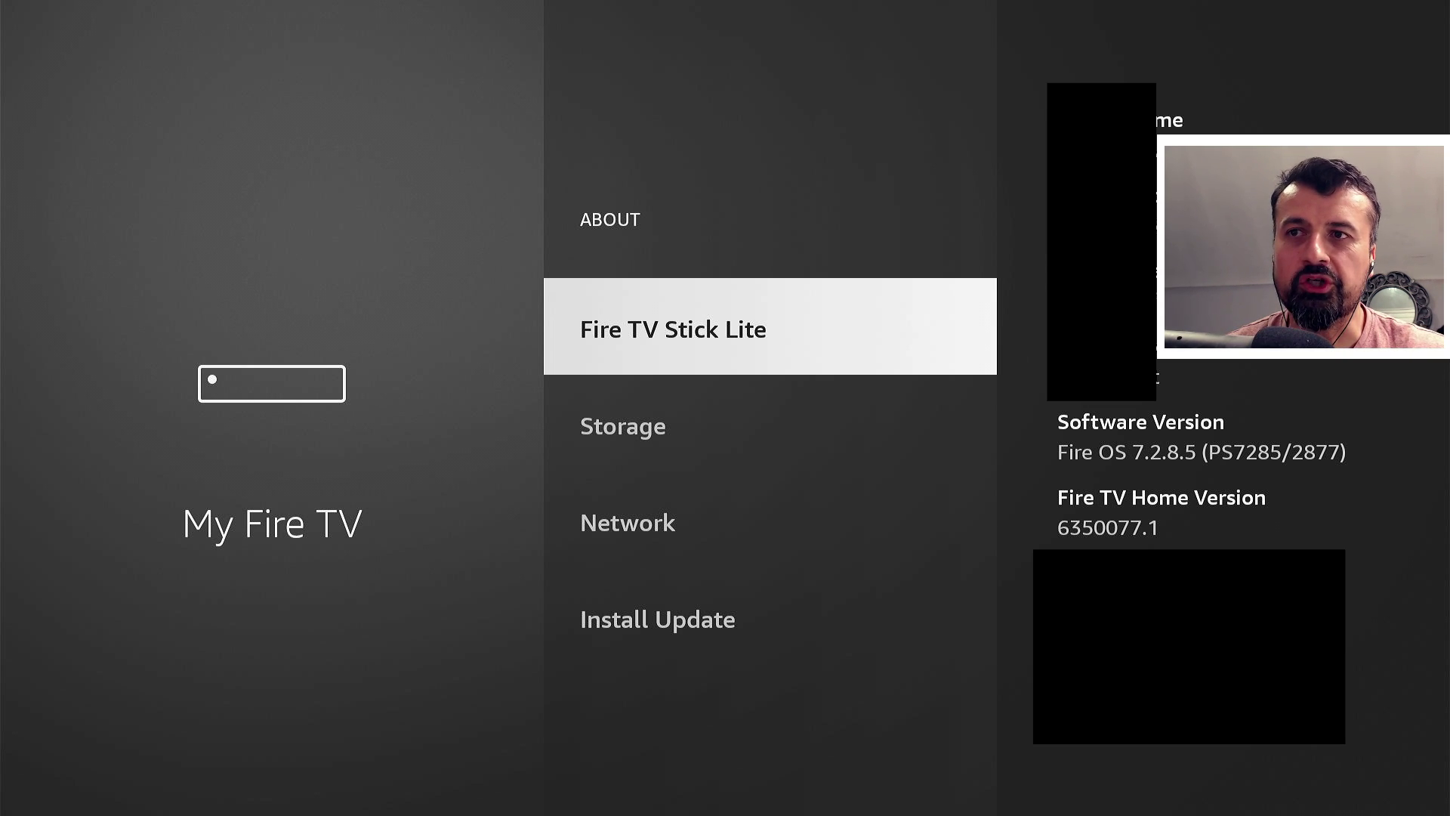
key(Escape)
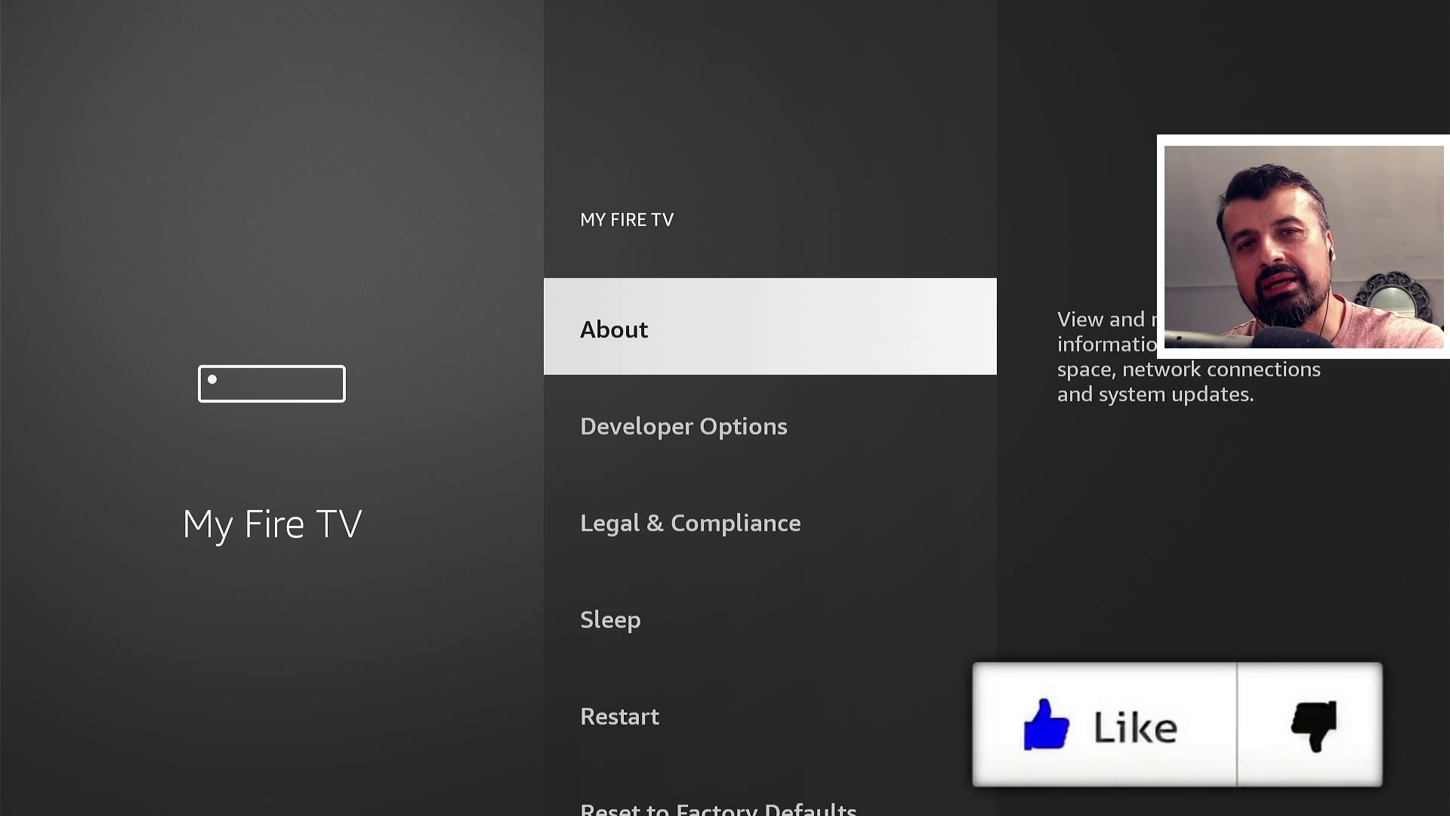
Step: Turn on Install unknown apps for Downloader in Developer Options and return to the My Fire TV options
key(Down)
key(Return)
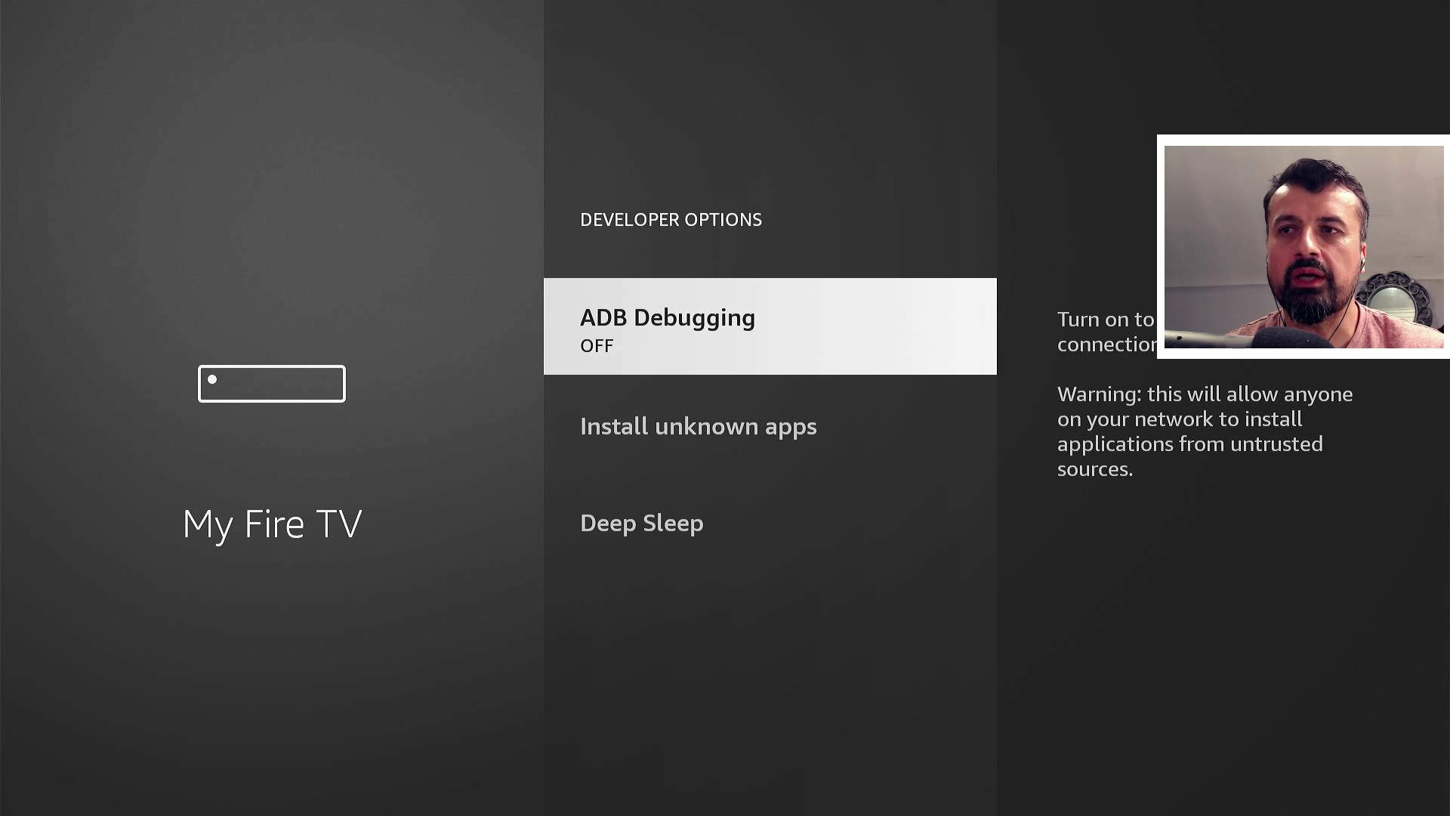
key(Down)
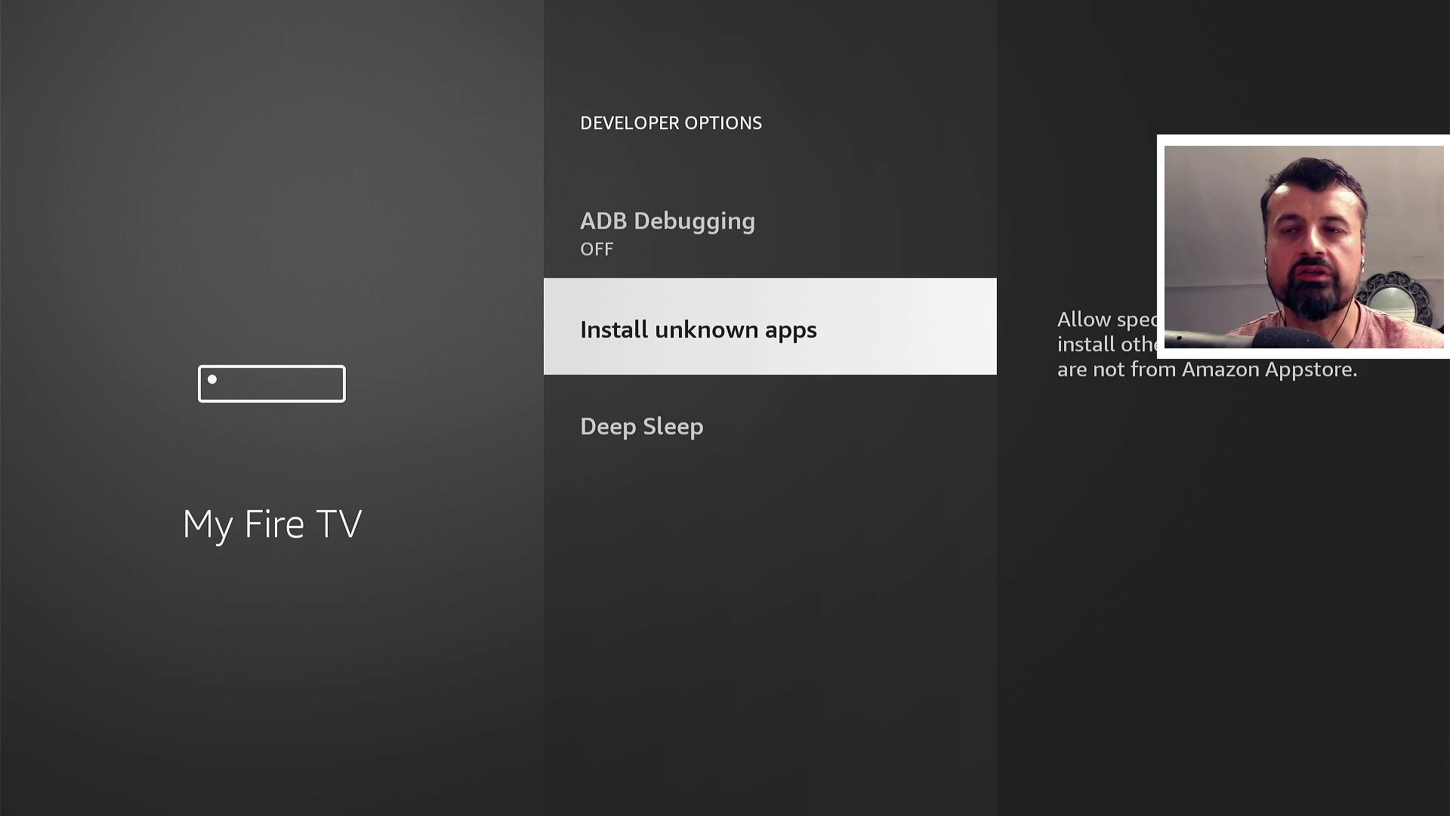
key(Return)
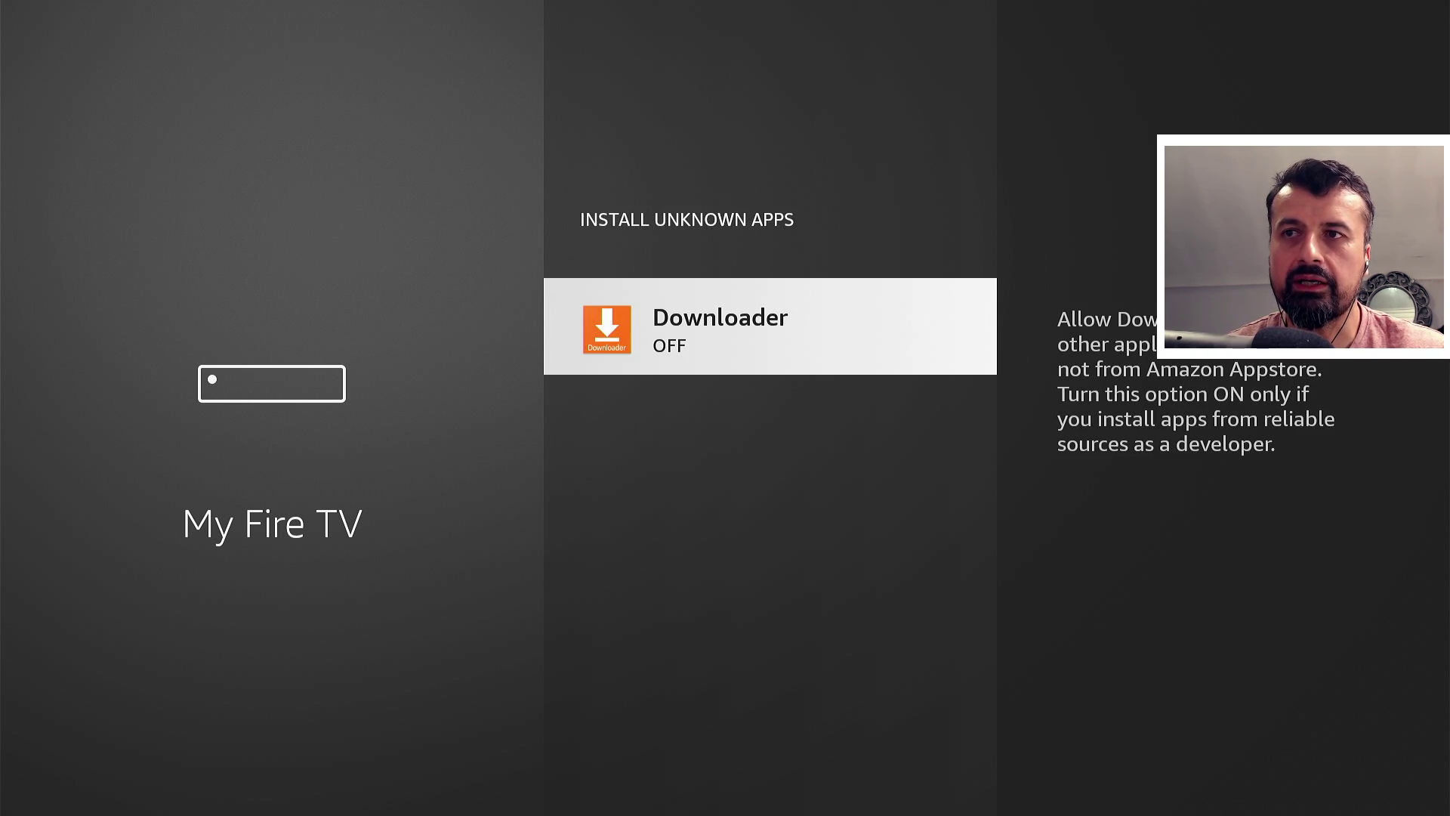
key(Return)
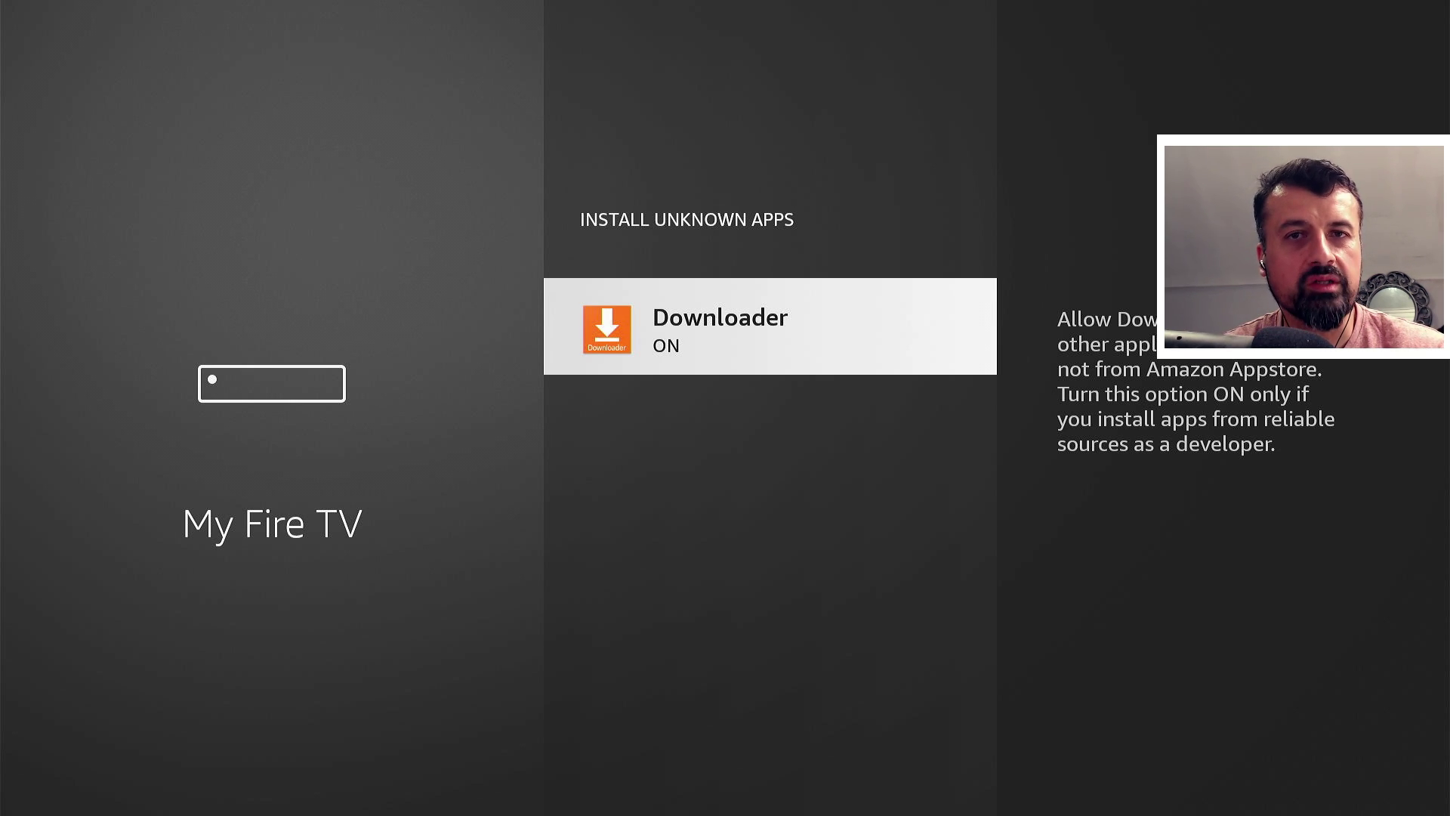
key(Escape)
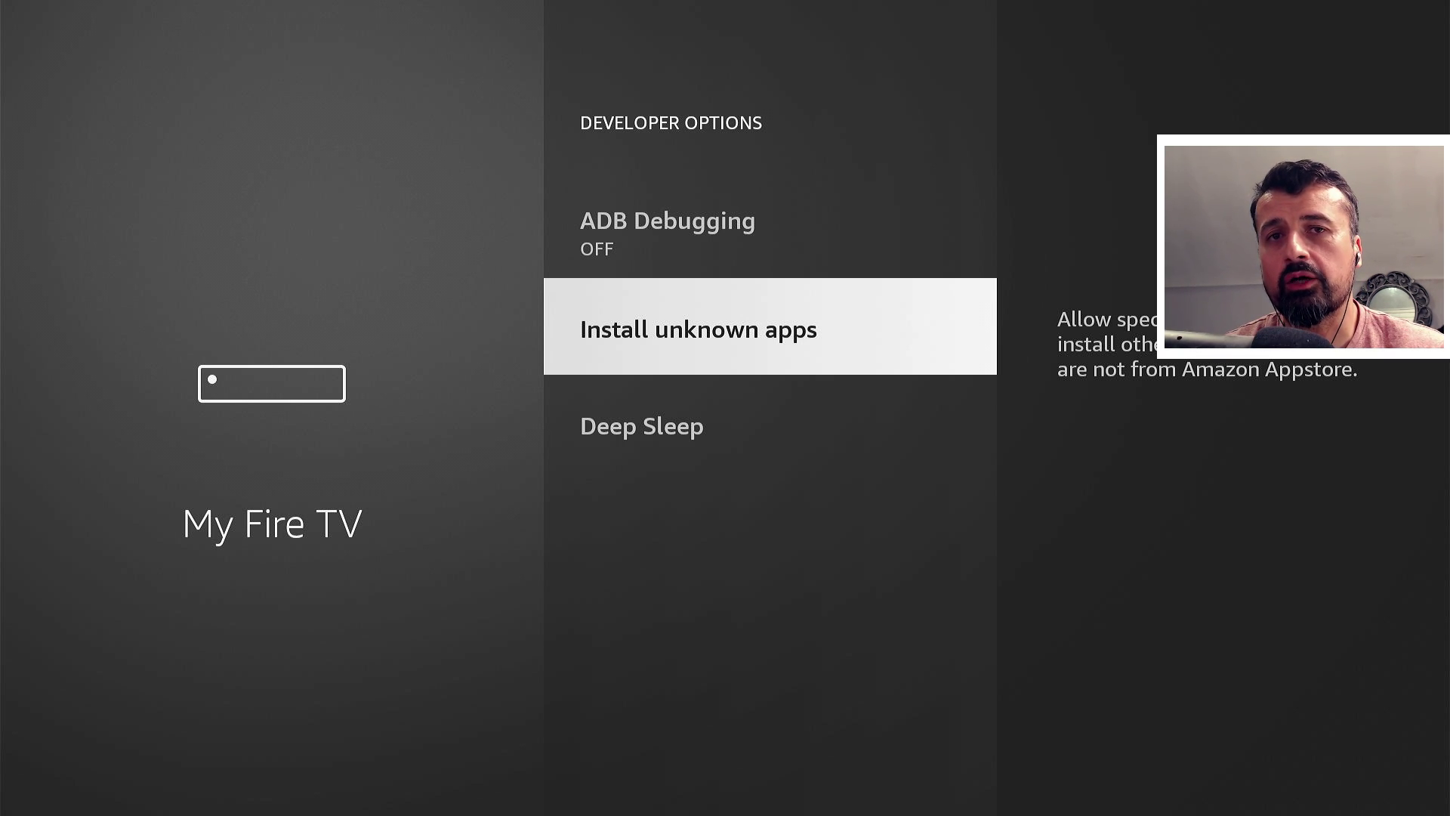
key(Escape)
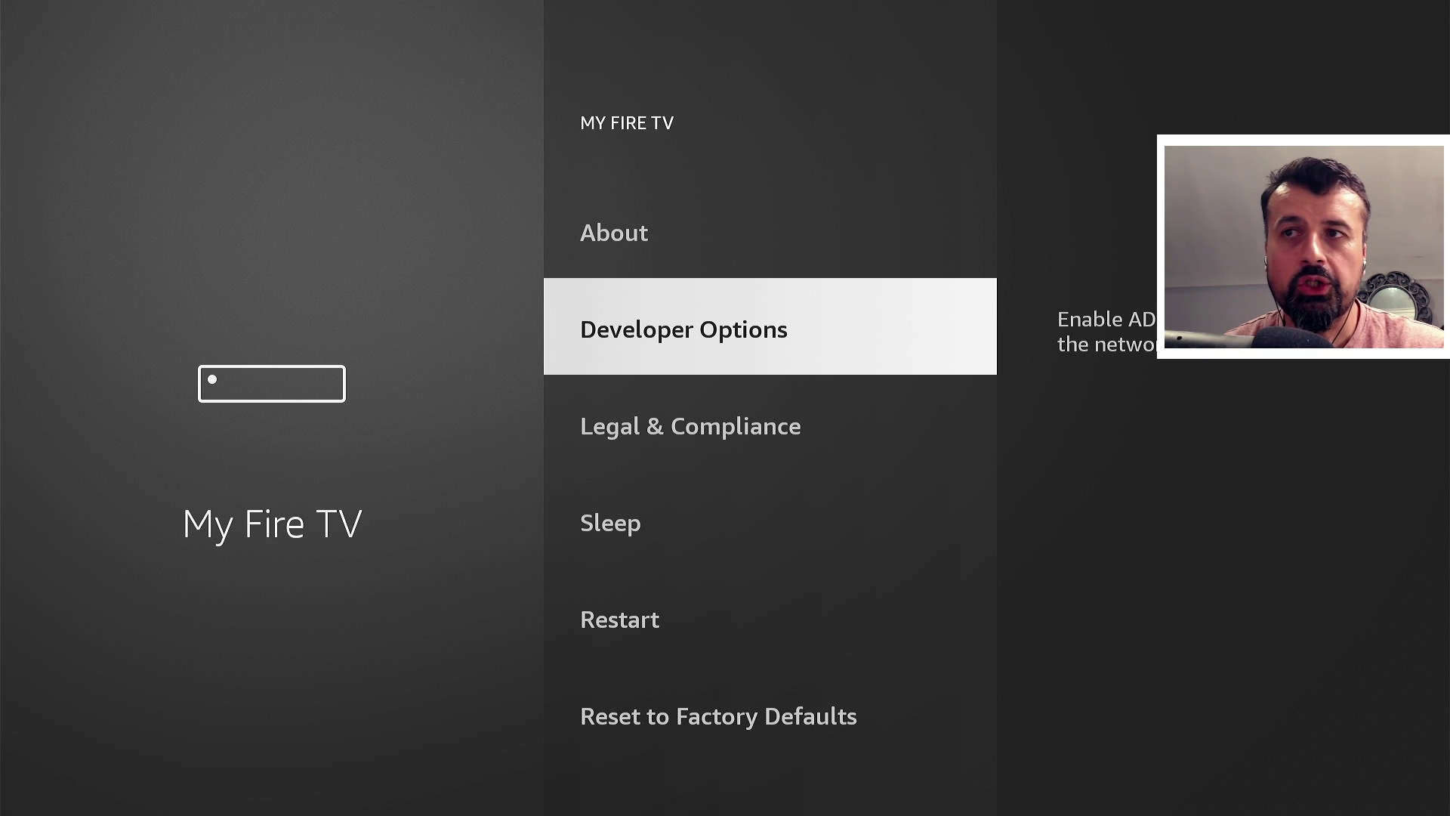
Step: Revisit the About page, select Fire TV Stick Lite again, and return to the My Fire TV options
key(Up)
key(Return)
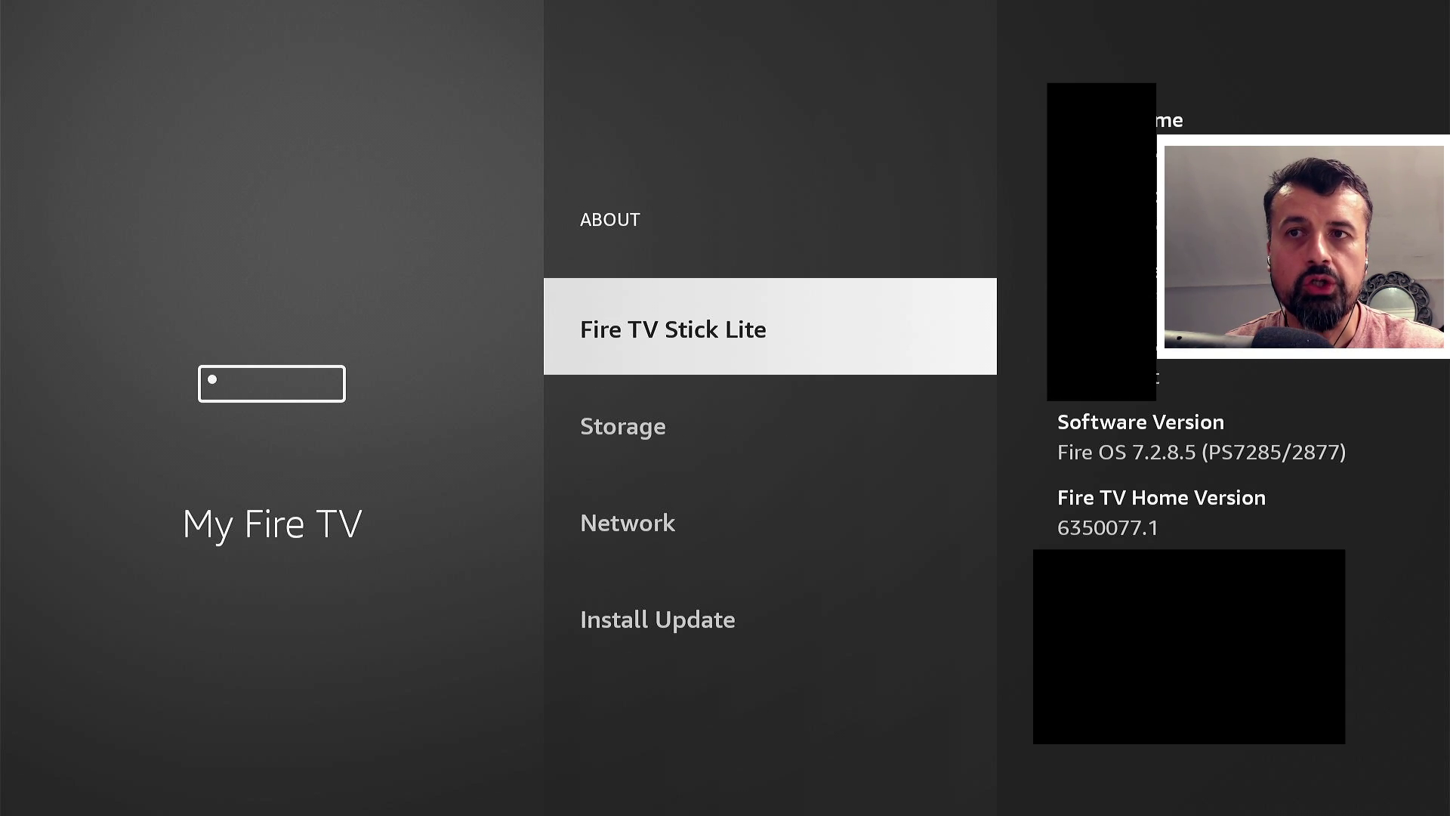
key(Return)
key(Return)
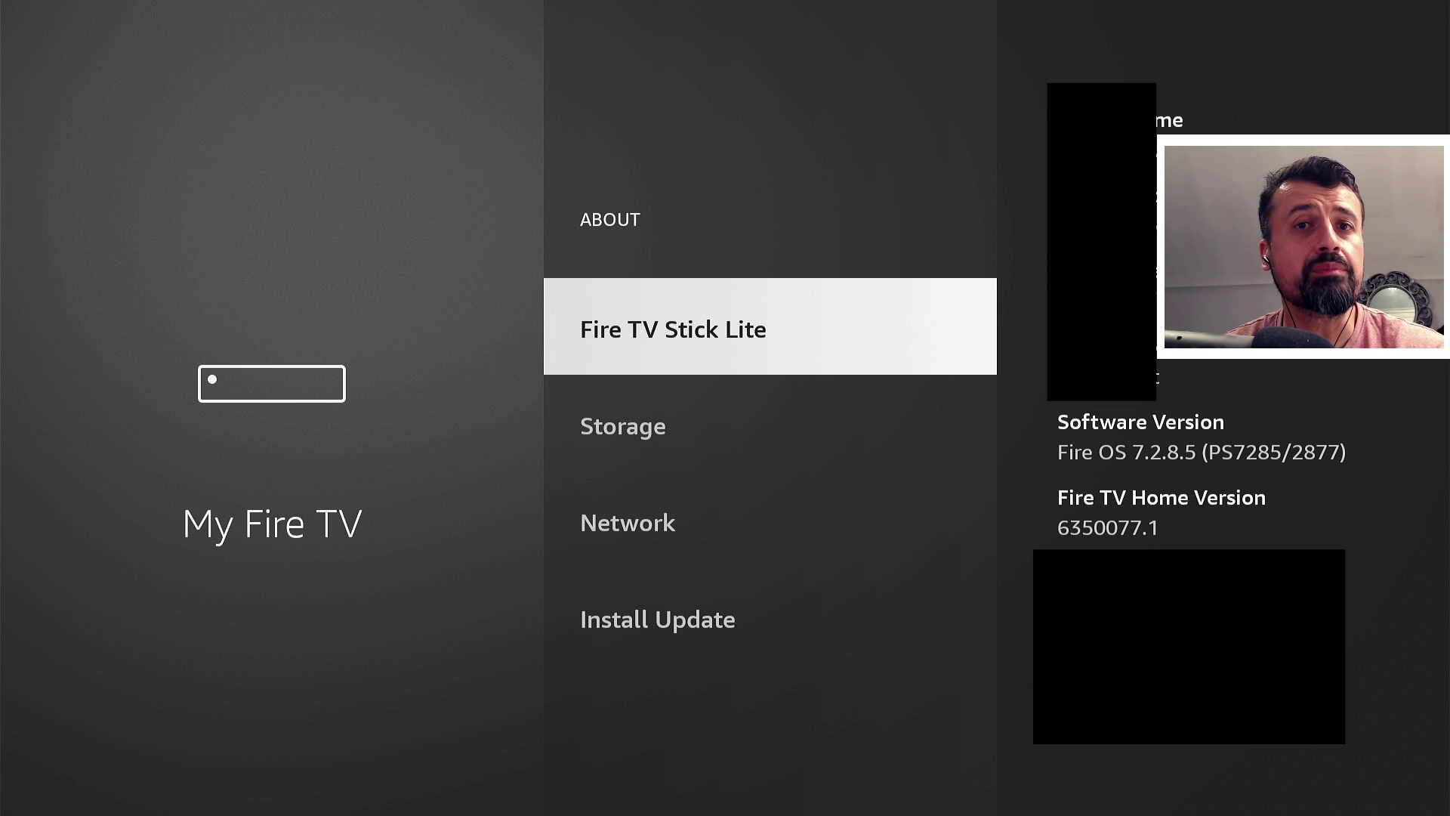
key(Escape)
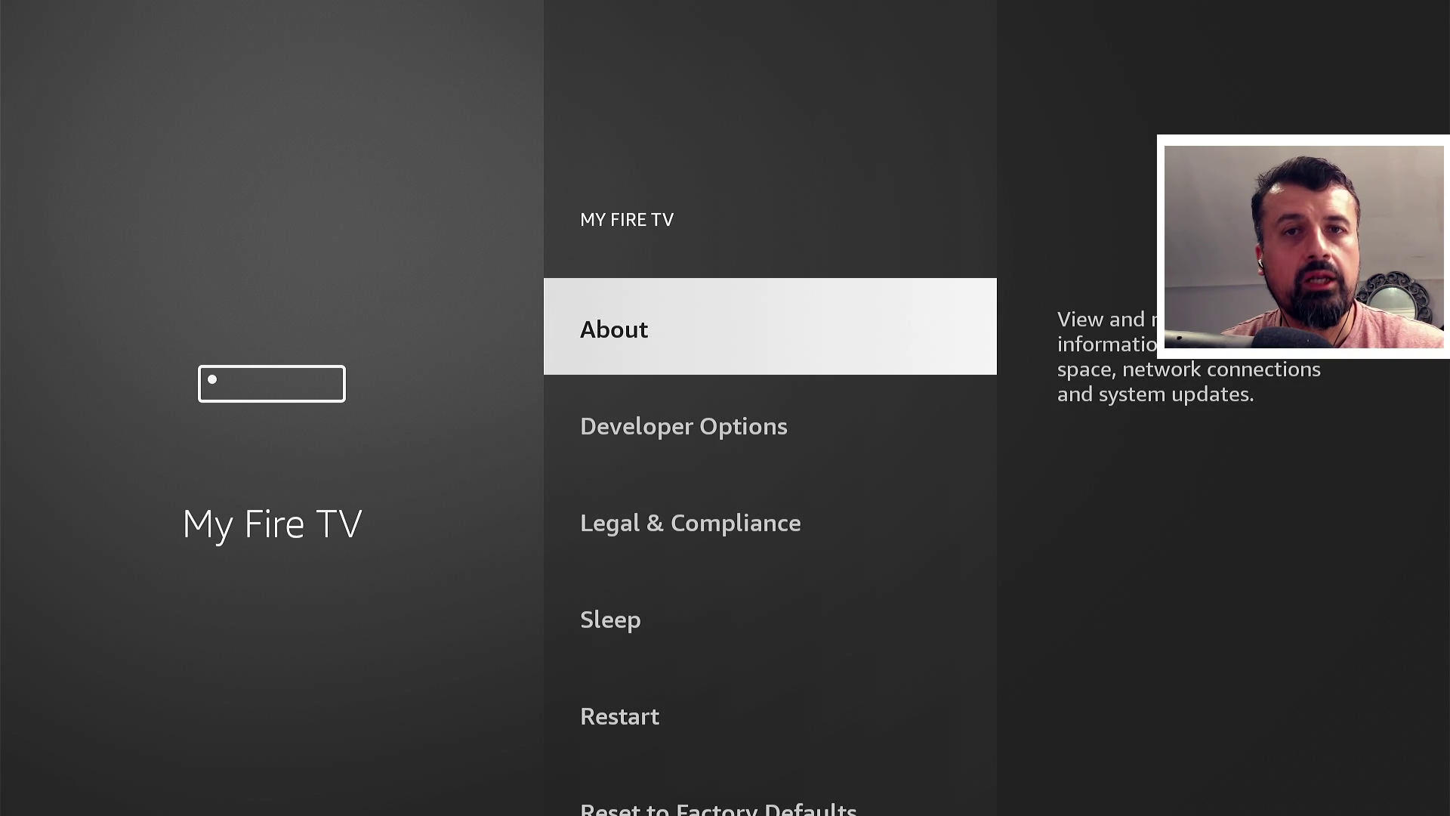
key(Escape)
key(Left)
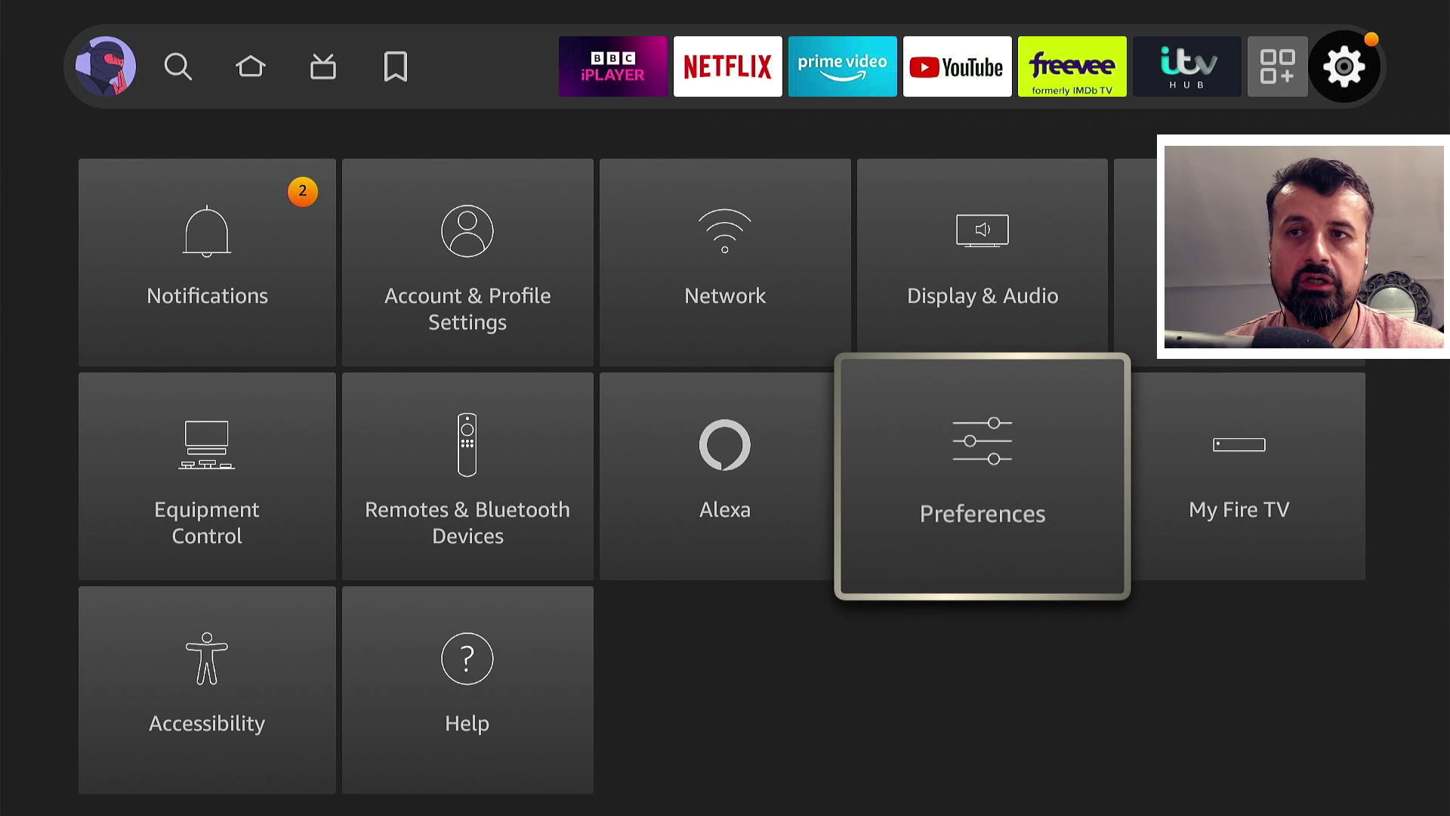
key(Up)
key(Up)
key(Right)
key(Right)
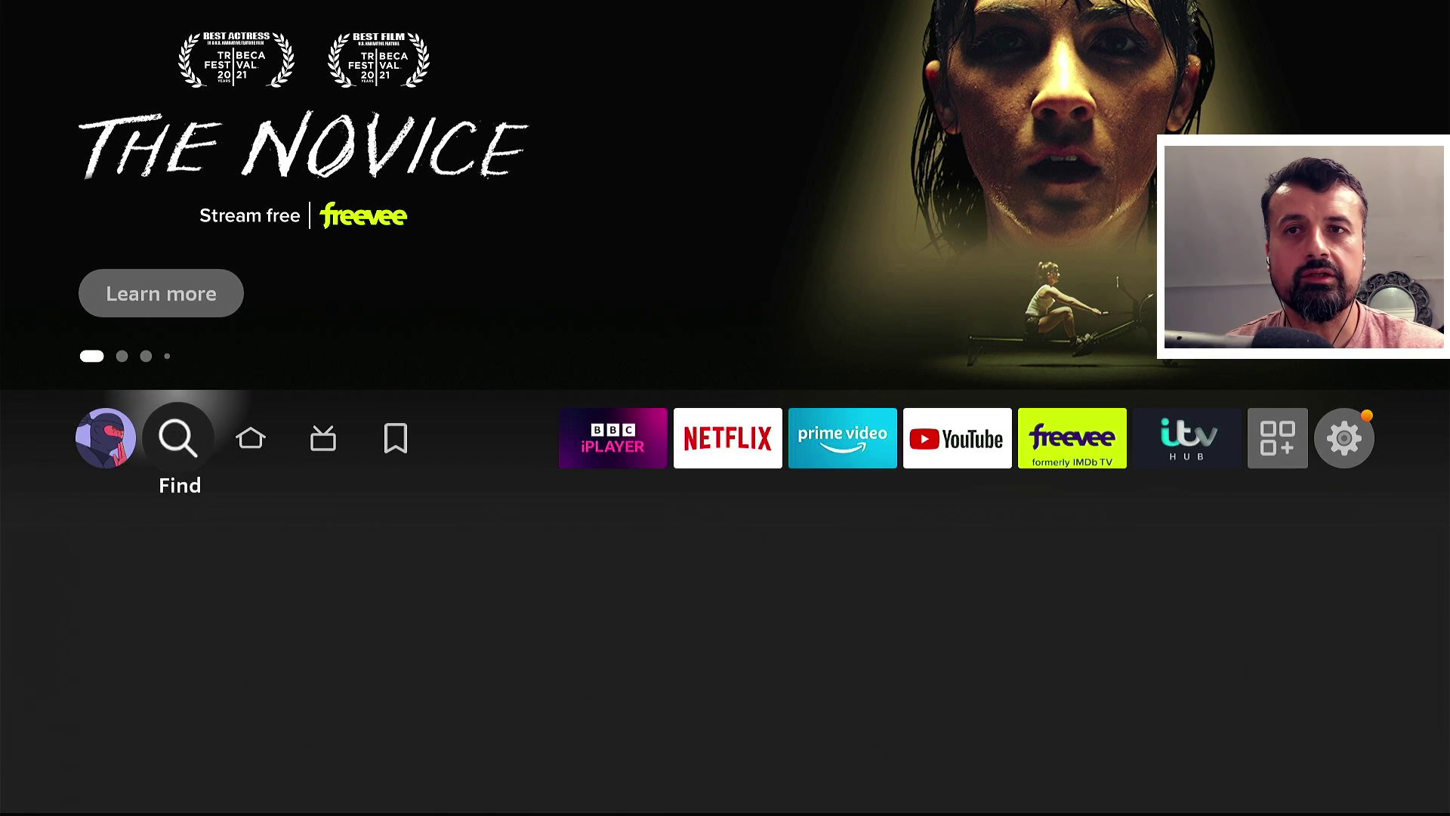
Step: Reopen the My Fire TV settings and go to Developer Options
key(Left)
key(Left)
key(Down)
key(Down)
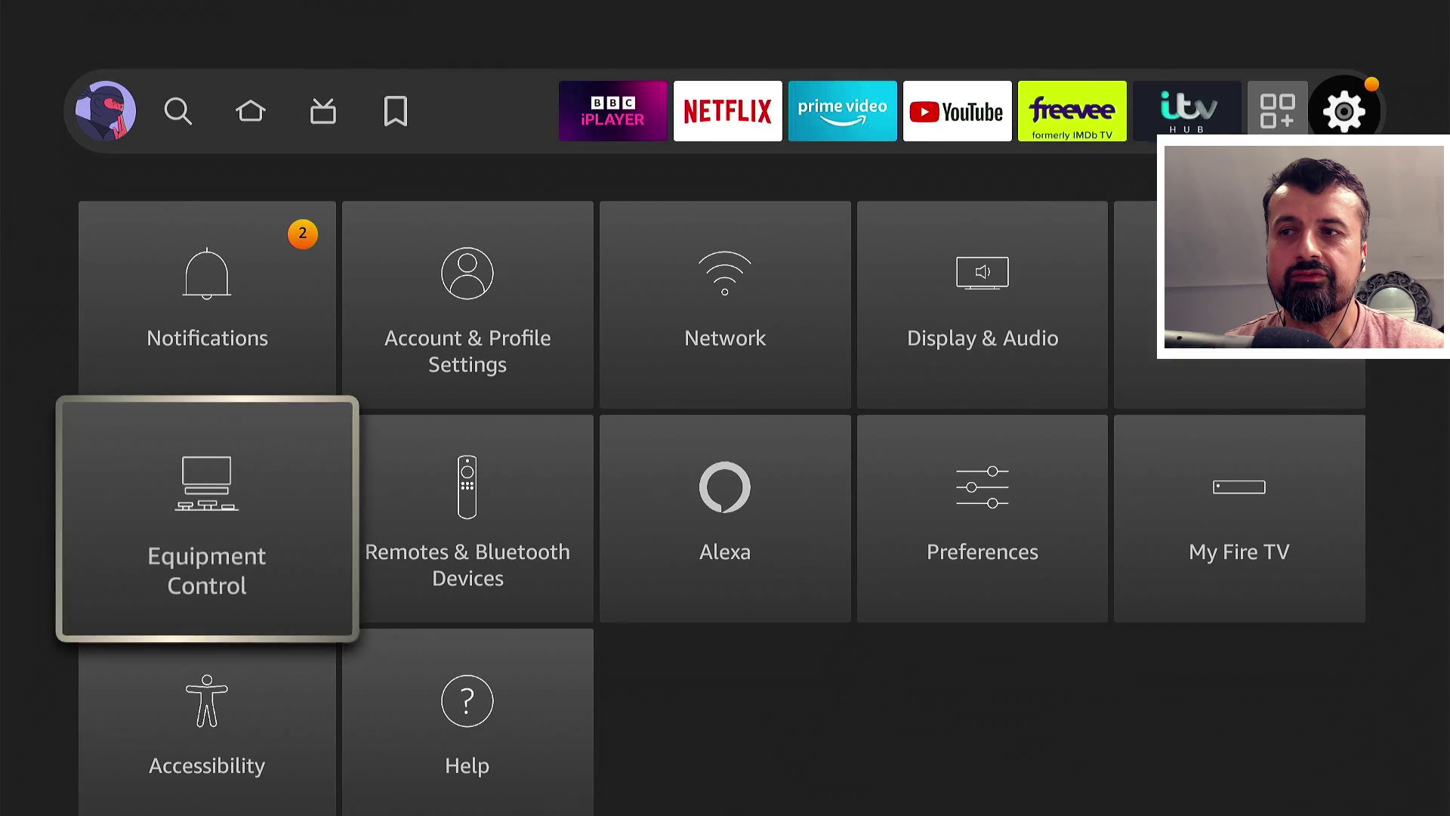
key(Down)
key(Up)
key(Right)
key(Right)
key(Right)
key(Right)
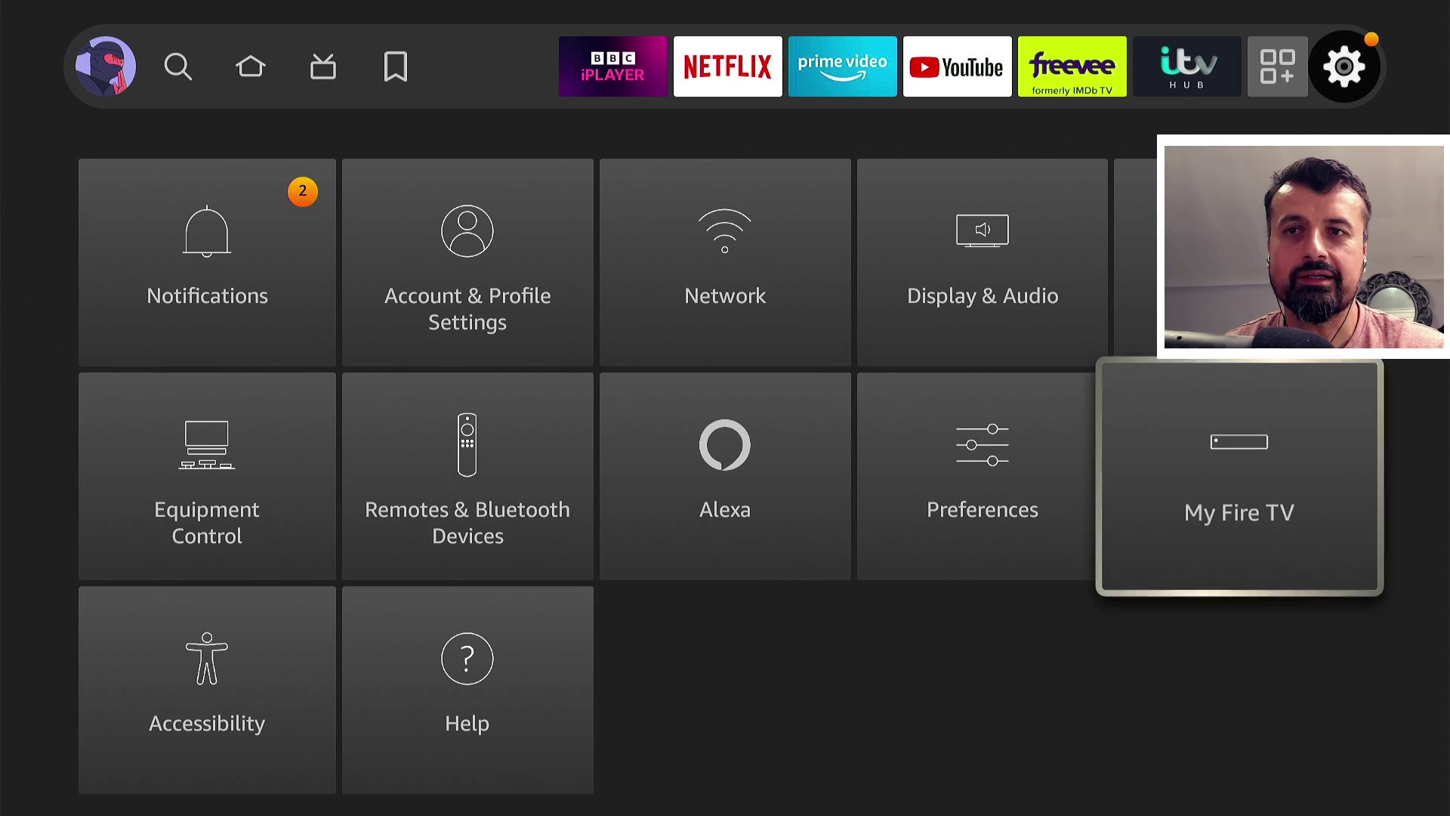
key(Return)
key(Down)
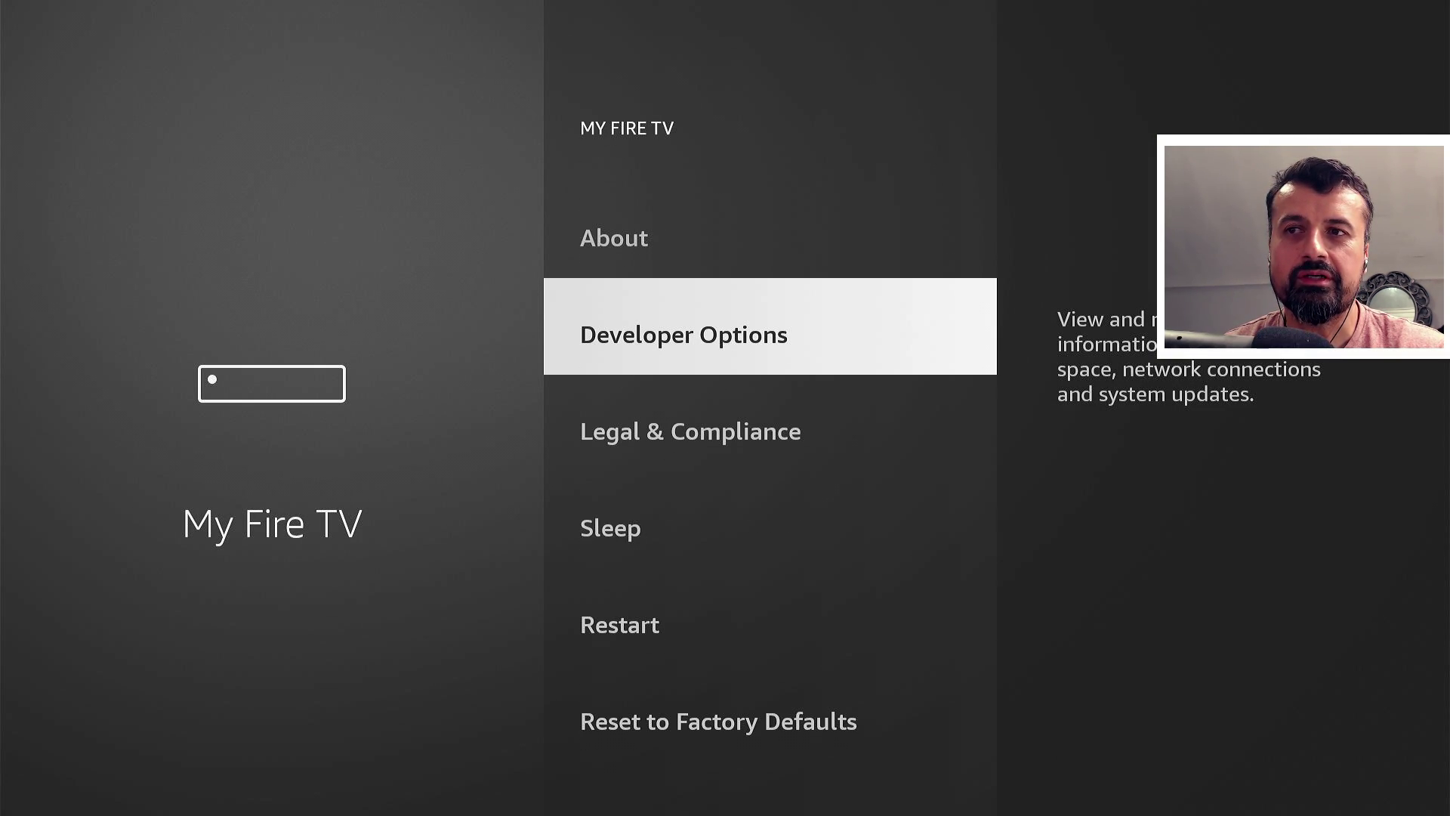